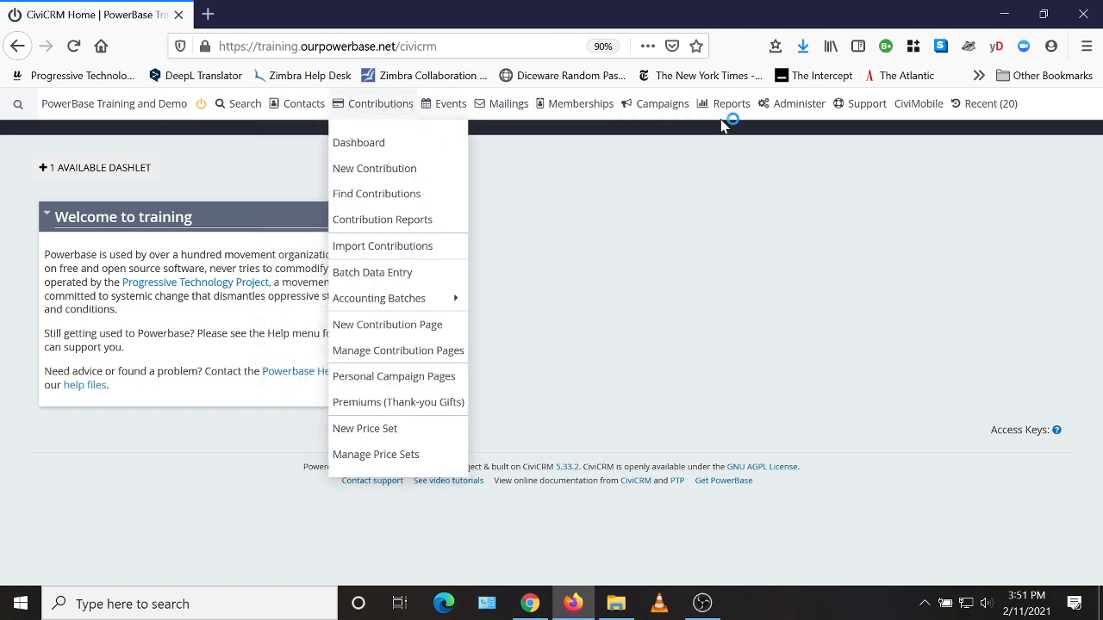
Step: Open the list of all reports and start creating a new report from a template
mouse_move(728, 107)
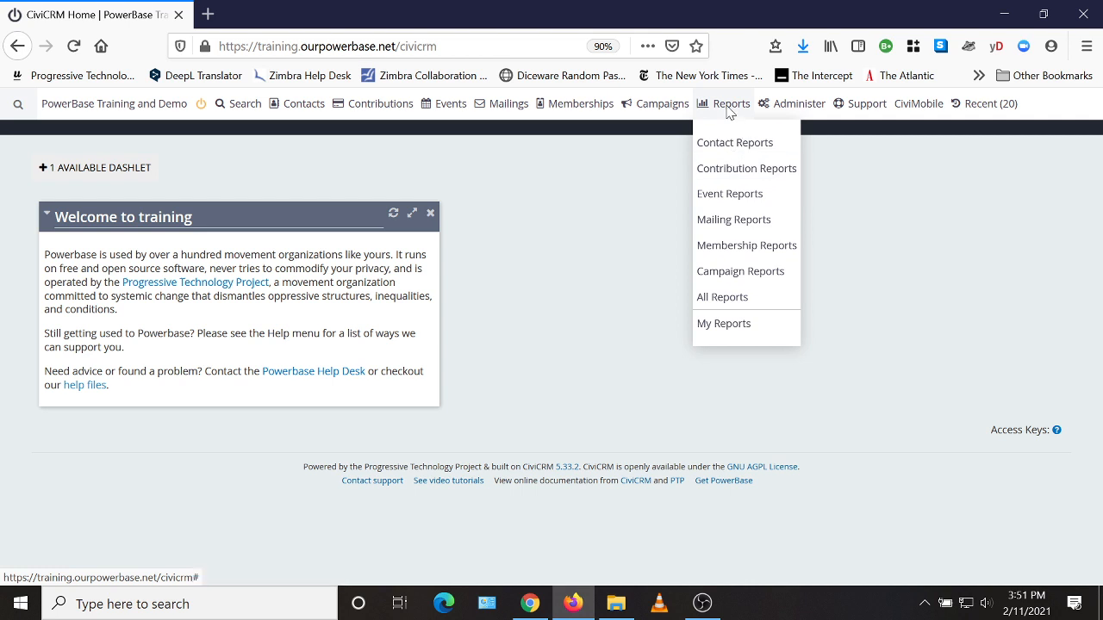
click(726, 299)
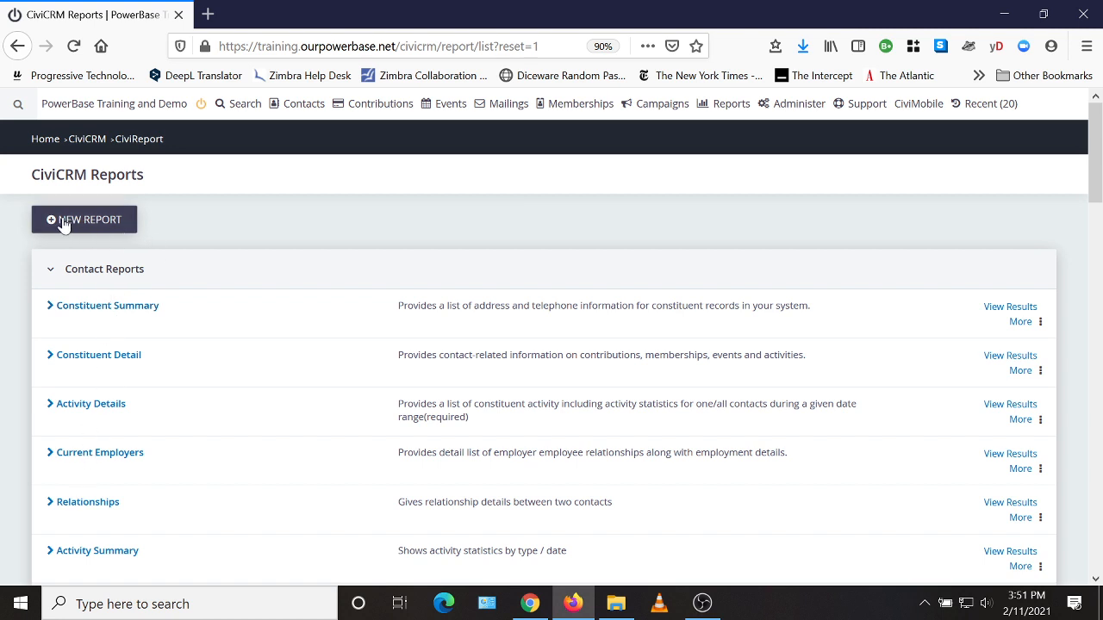
click(91, 222)
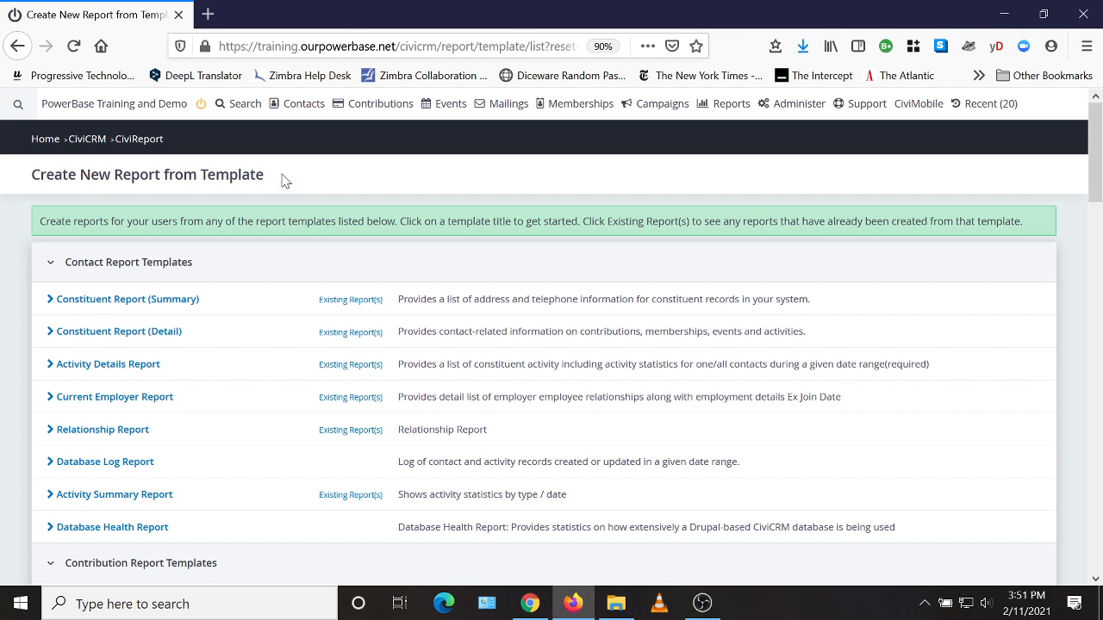
Step: Browse the report templates and open Event Participant Report (List) under Event Report Templates
drag(284, 178, 197, 174)
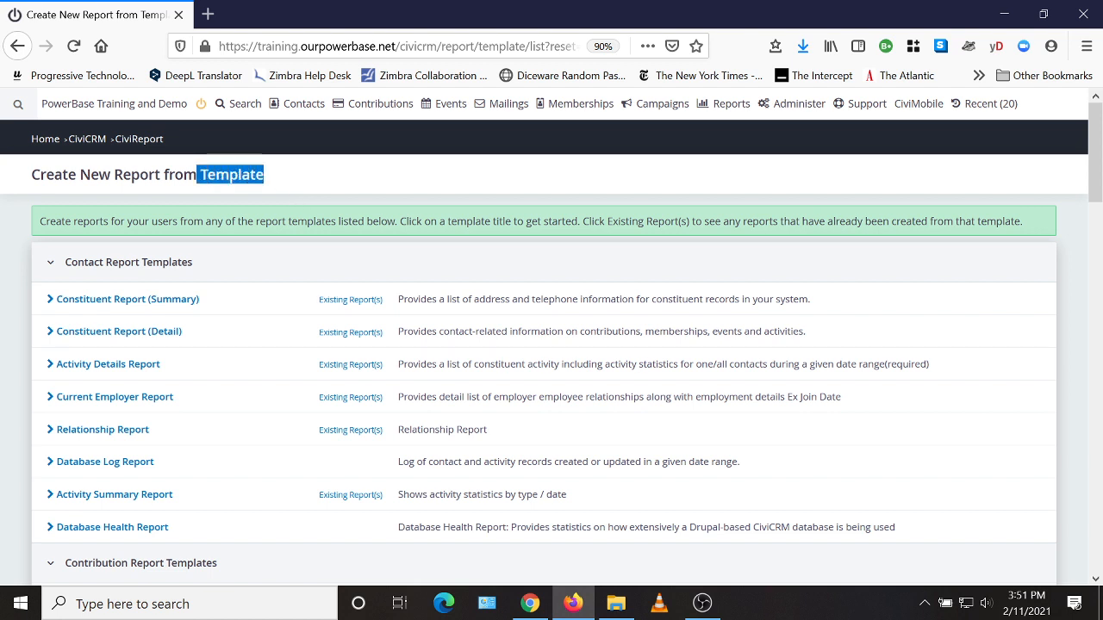
click(197, 175)
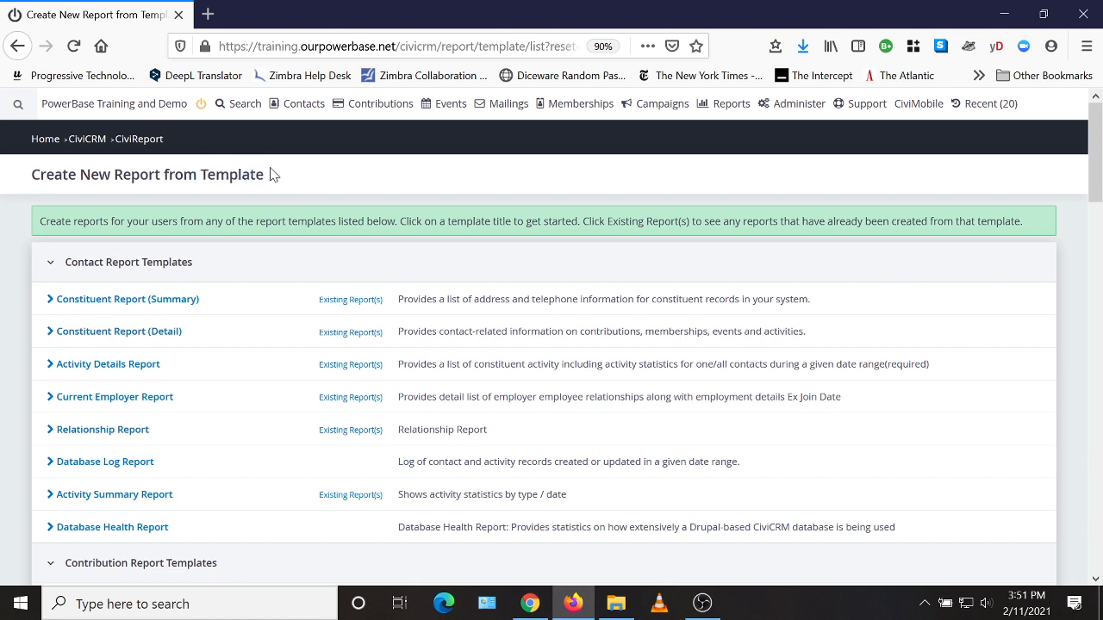
scroll(189, 244, down, 2)
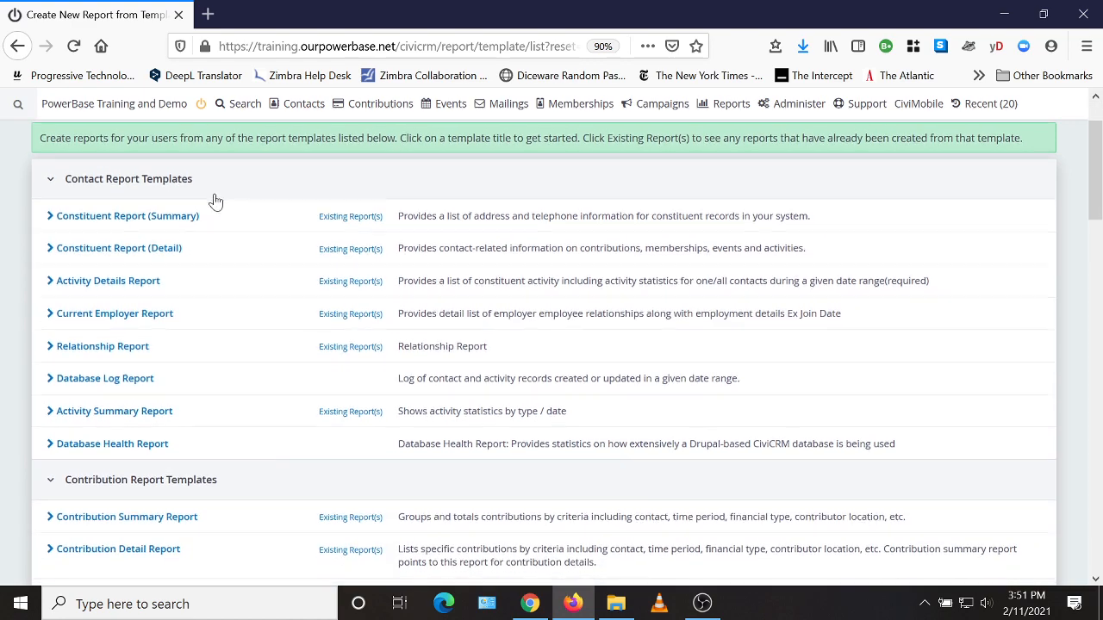
scroll(219, 216, down, 6)
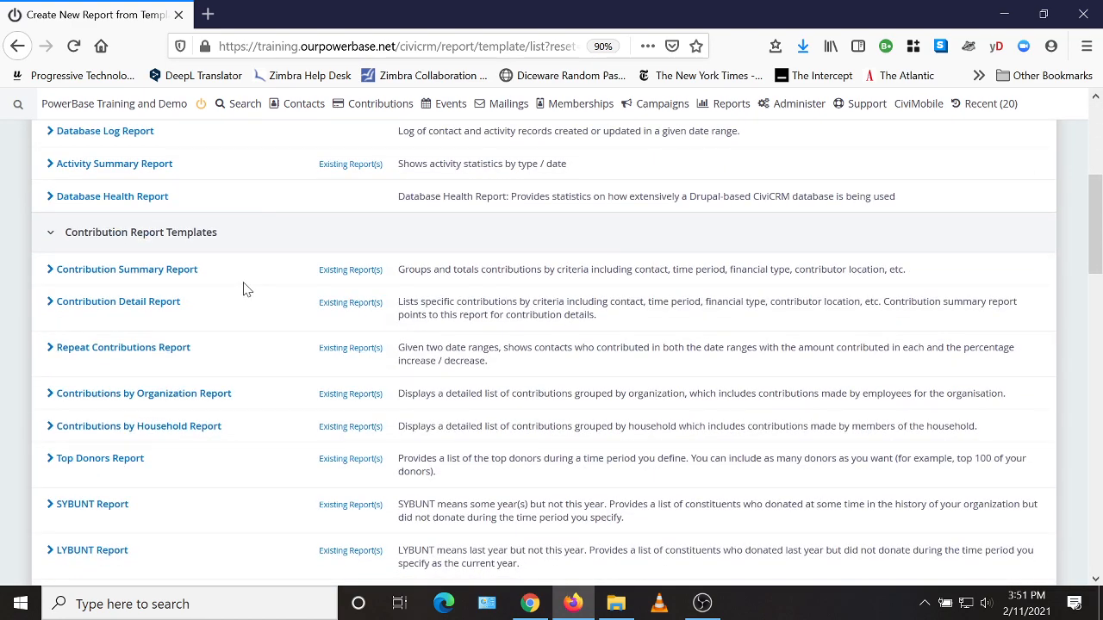
scroll(241, 287, down, 6)
scroll(224, 297, down, 14)
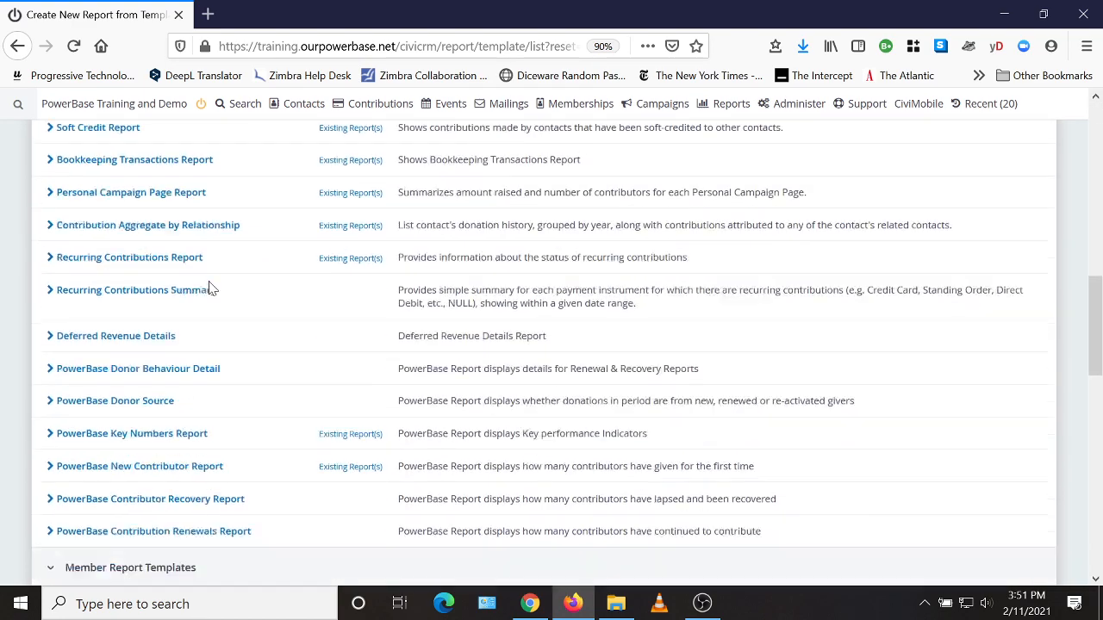
scroll(242, 302, down, 4)
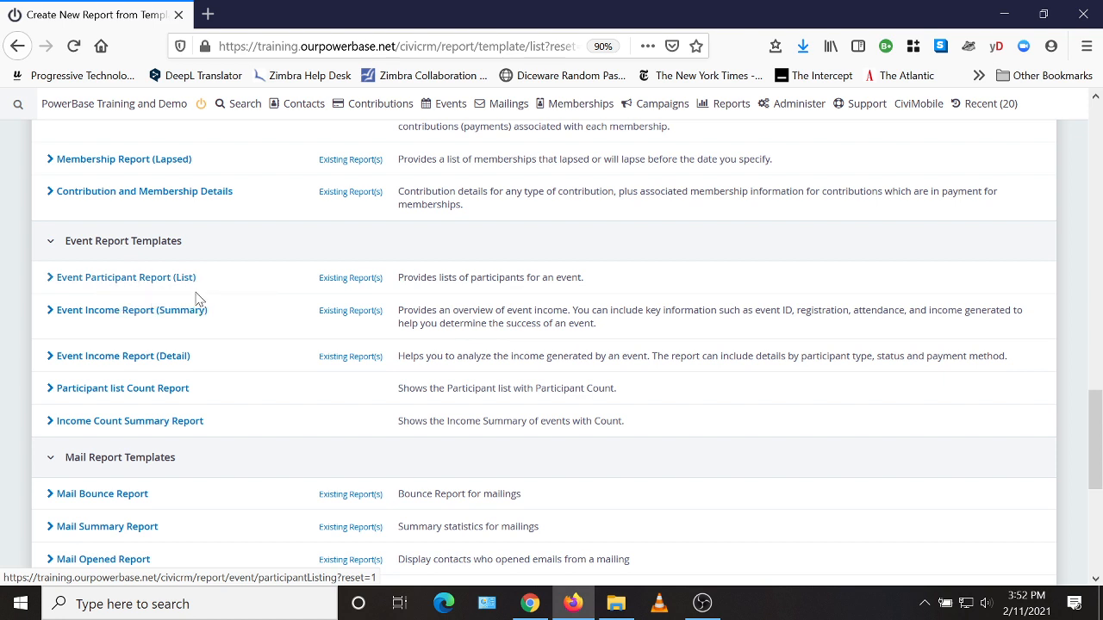
click(120, 284)
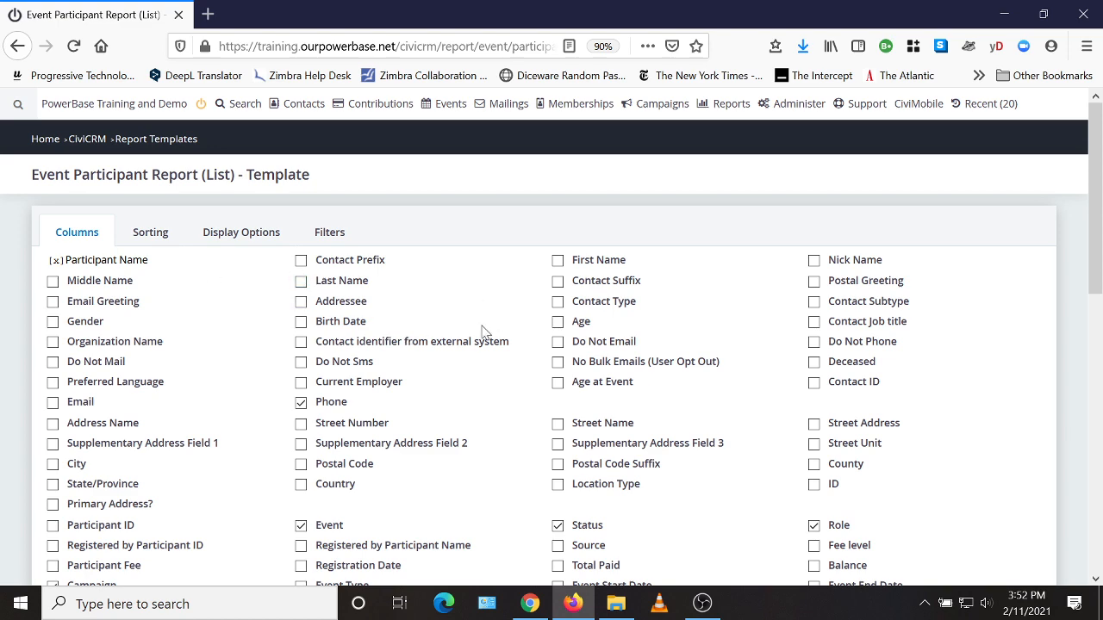
Step: Include the Email column in the report and remove the Event, Role and Campaign columns
scroll(520, 330, down, 2)
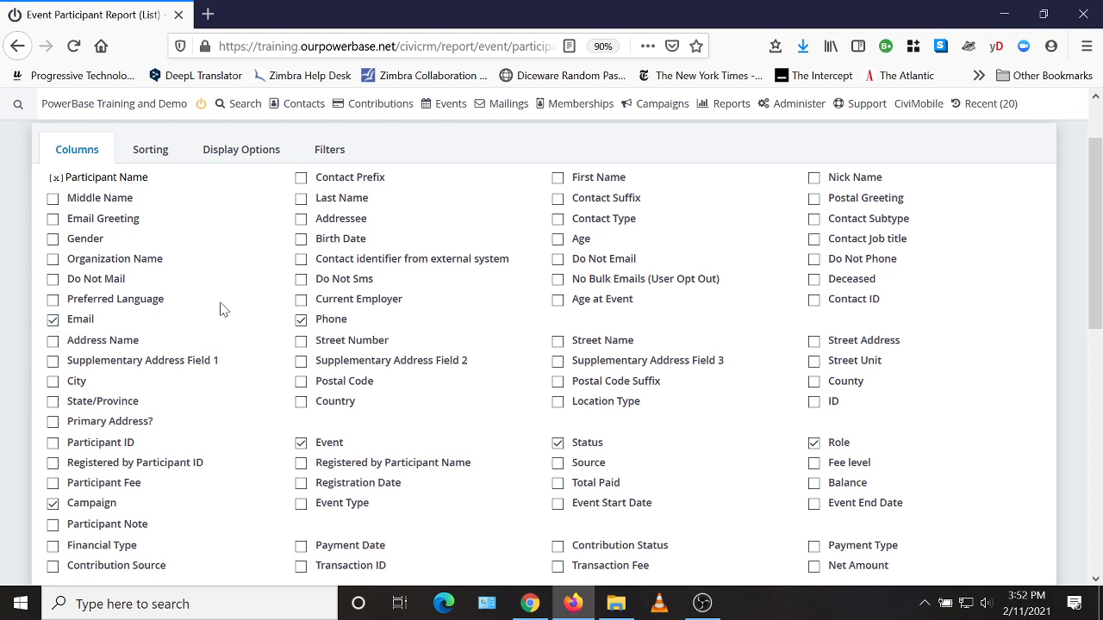
scroll(263, 310, down, 2)
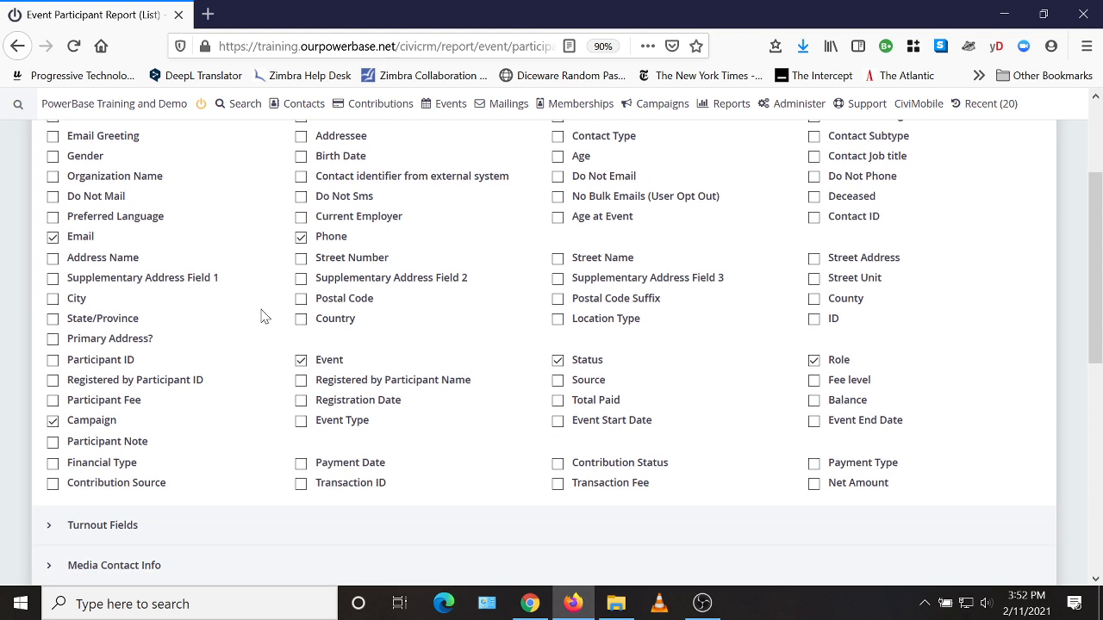
click(301, 361)
click(814, 360)
click(95, 429)
Step: Expand the Constituent Info - Individuals field group and examine the additional columns available for the report
scroll(439, 298, down, 4)
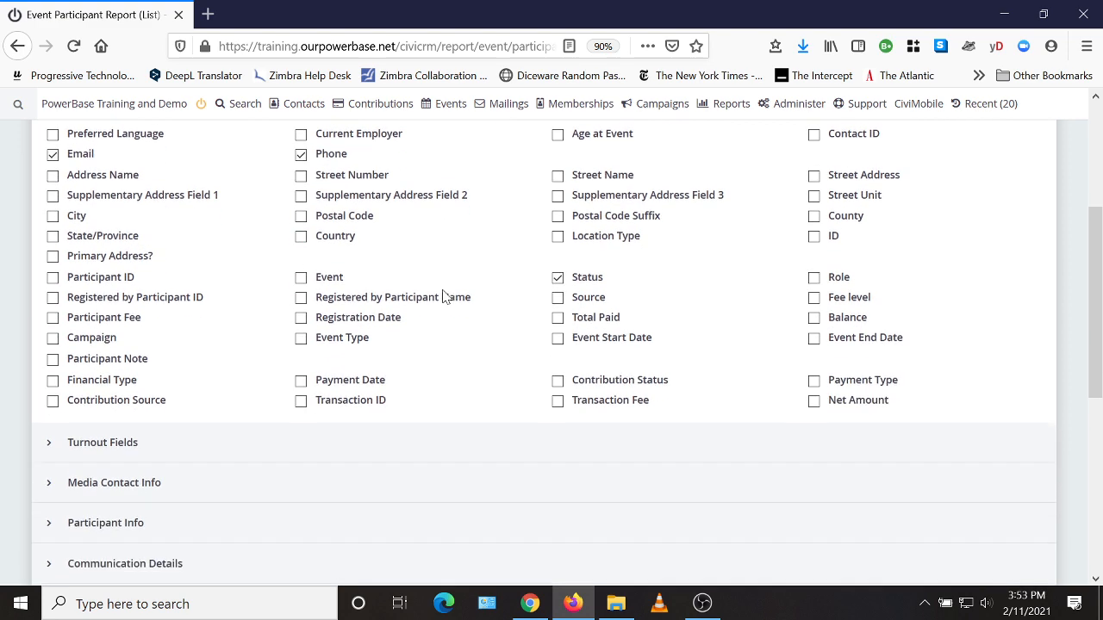
scroll(129, 405, down, 2)
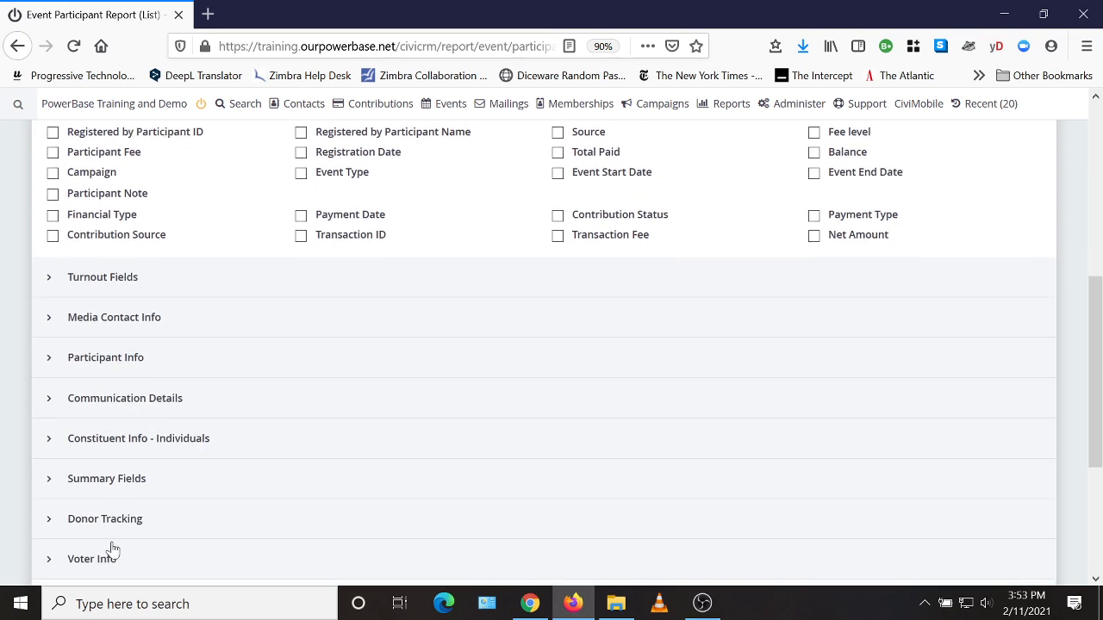
scroll(267, 405, down, 2)
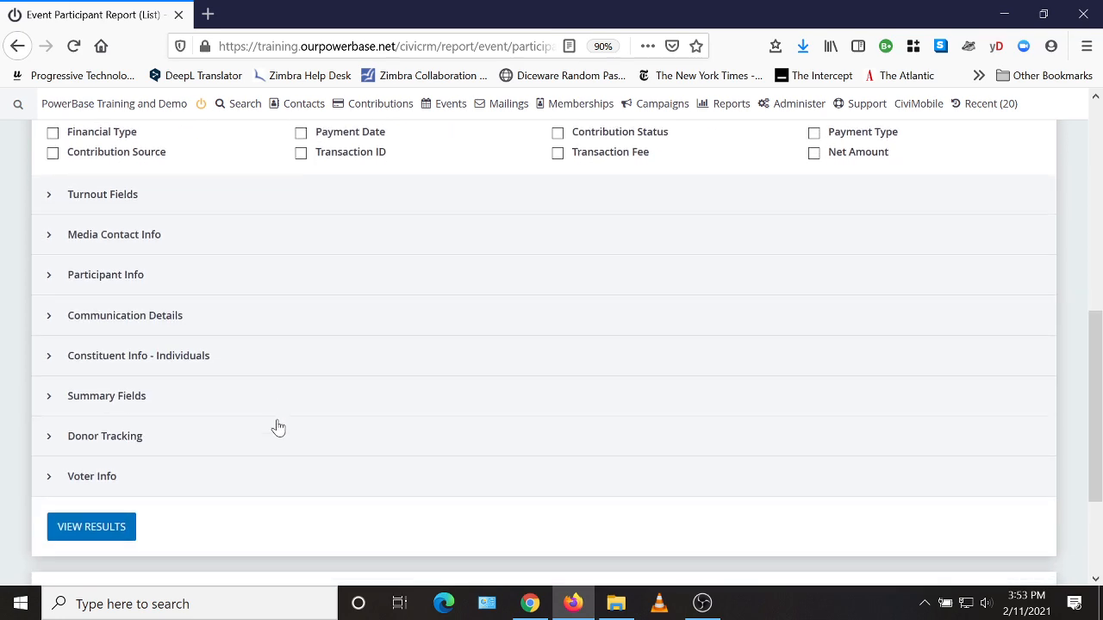
click(57, 361)
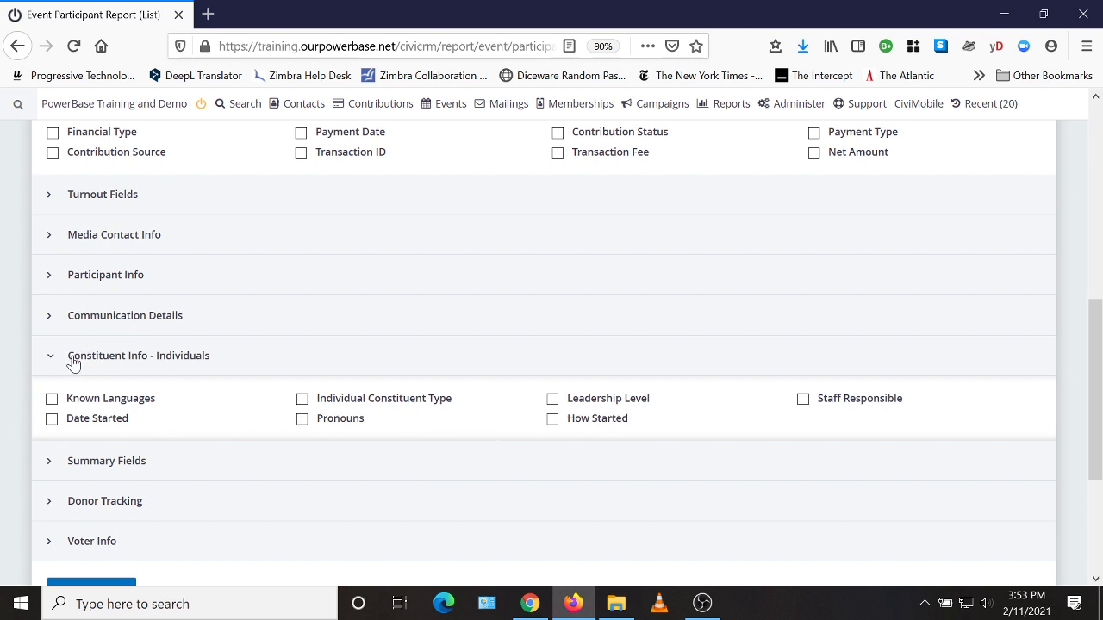
drag(72, 365, 236, 433)
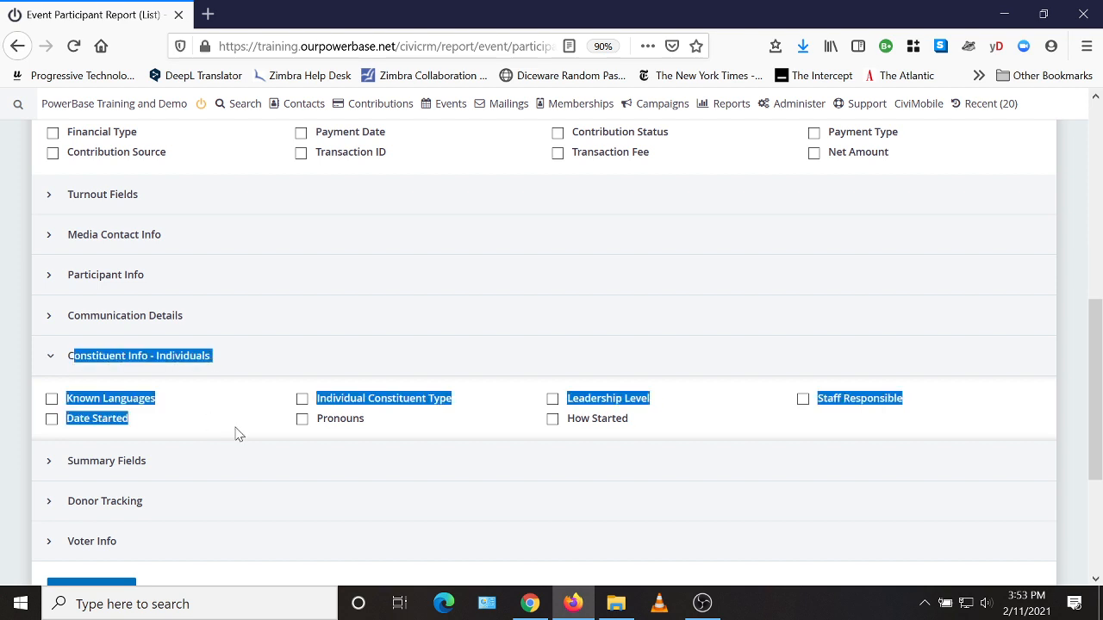
click(69, 365)
scroll(301, 419, up, 3)
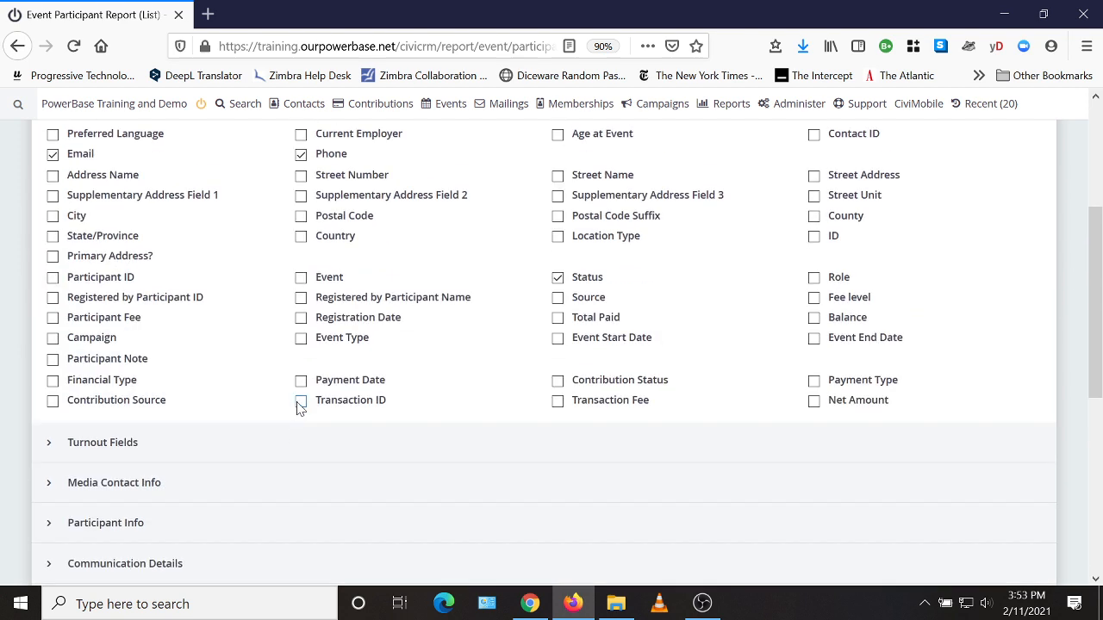
scroll(215, 370, up, 2)
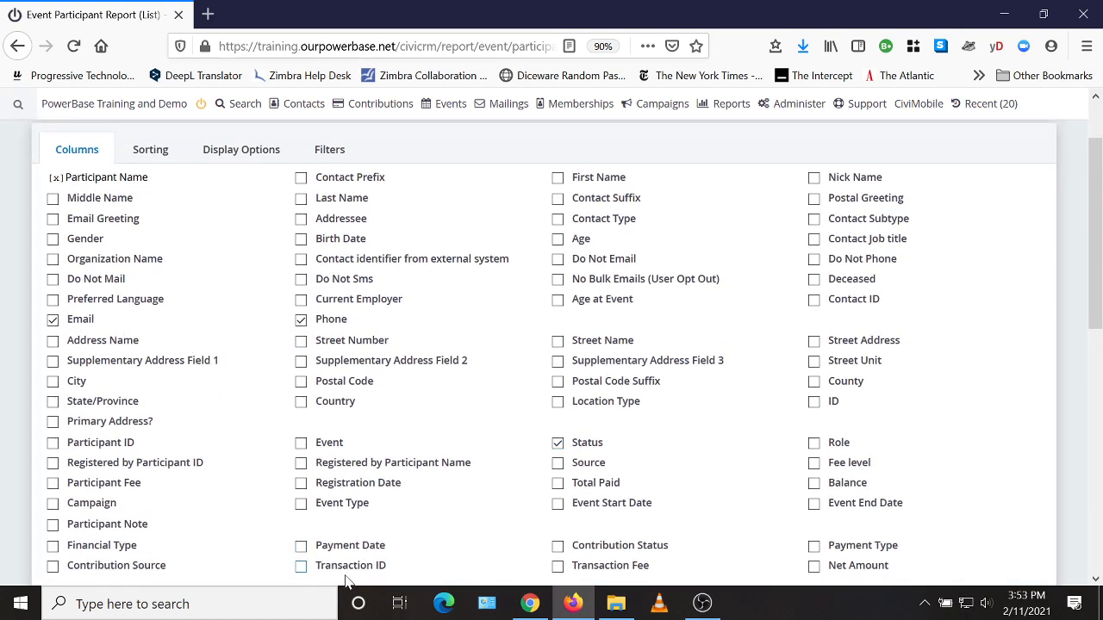
scroll(564, 421, down, 4)
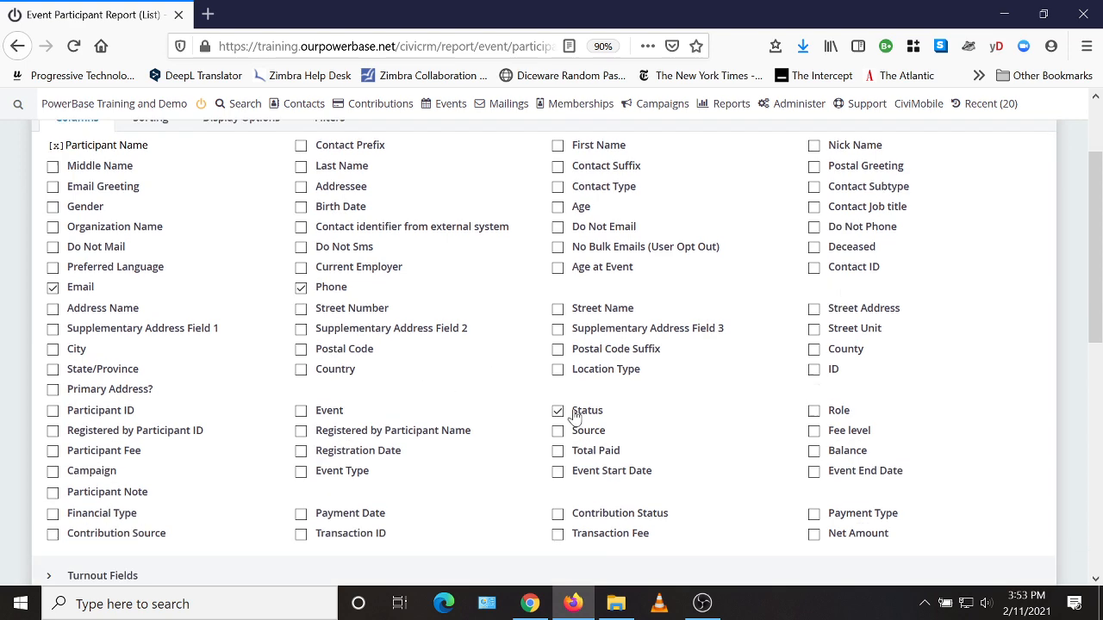
Step: Review the report's sorting columns and its display options
scroll(564, 404, up, 6)
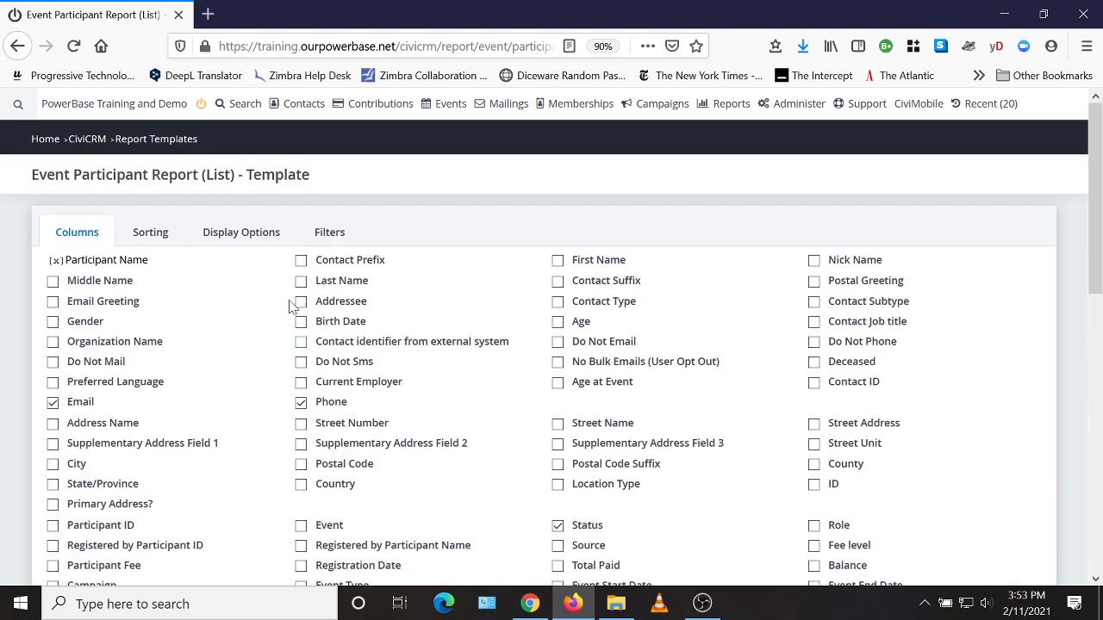
click(153, 240)
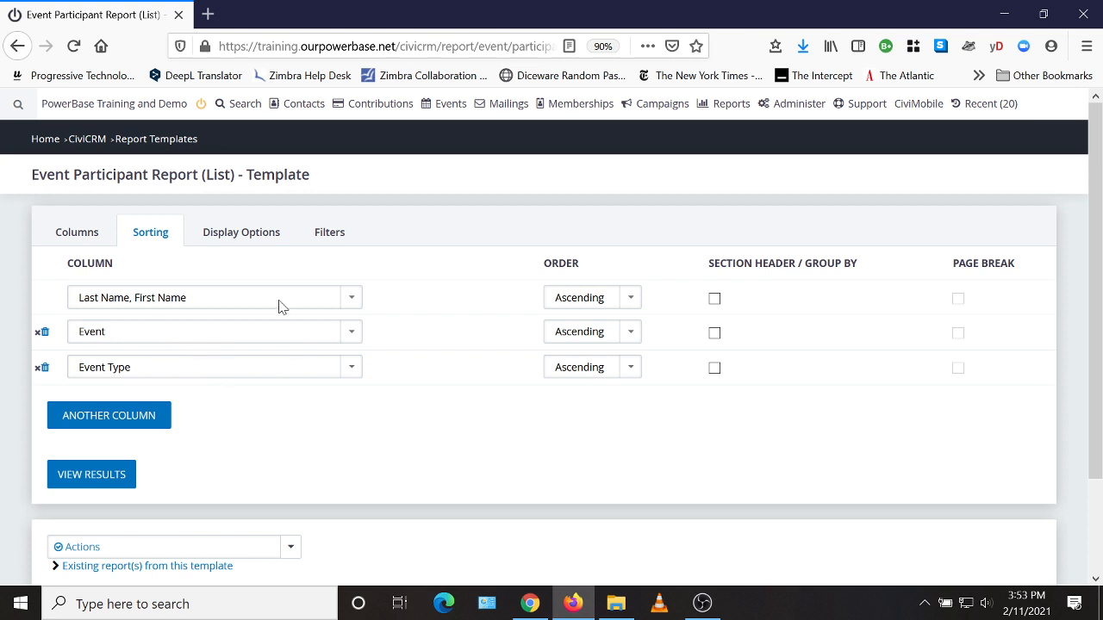
click(263, 238)
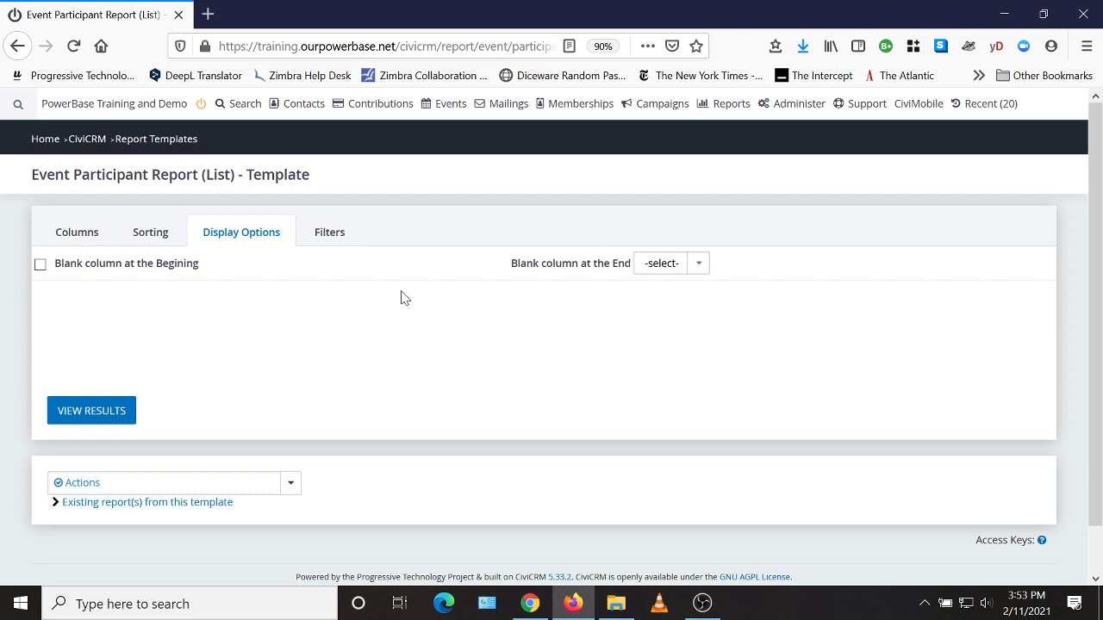
Step: Filter the report to the event Climate Change Organizing Workshop
click(330, 235)
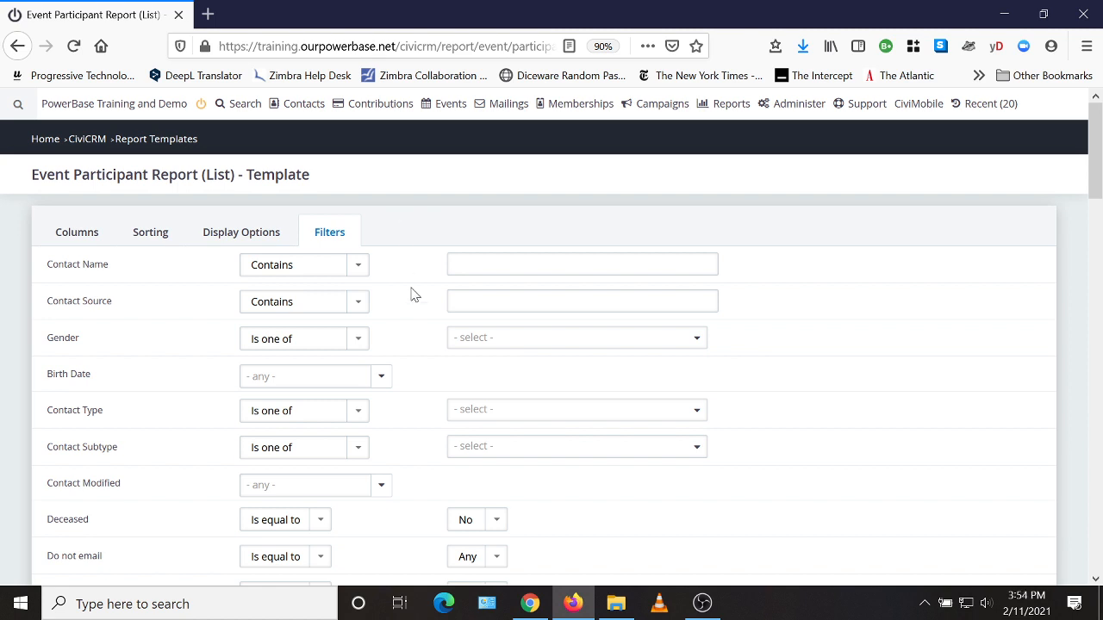
scroll(422, 337, down, 4)
scroll(428, 337, down, 6)
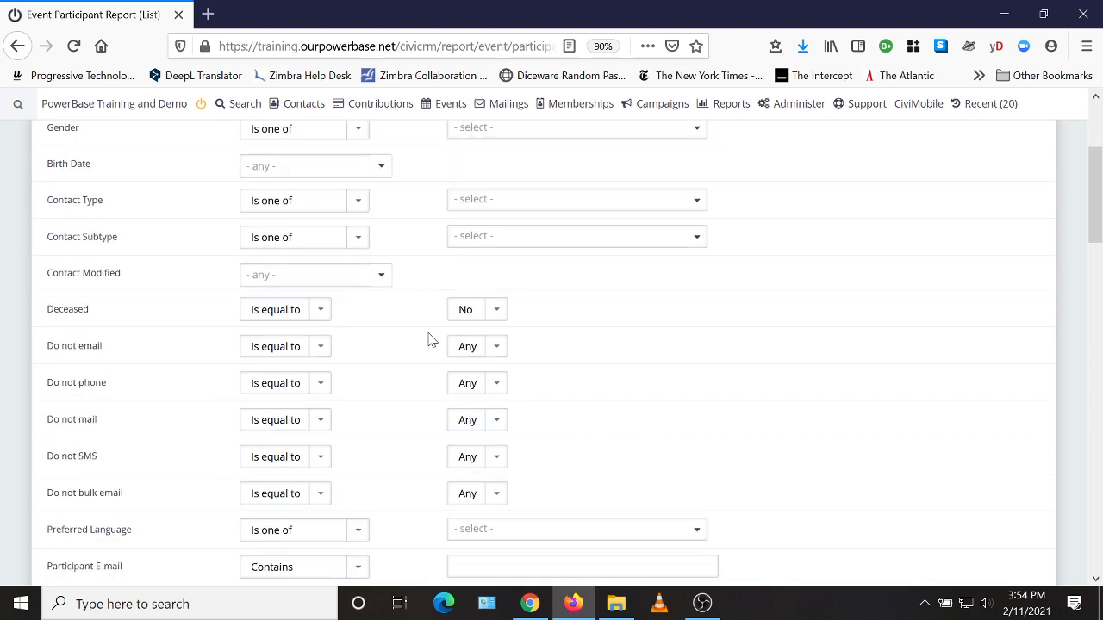
scroll(118, 312, down, 8)
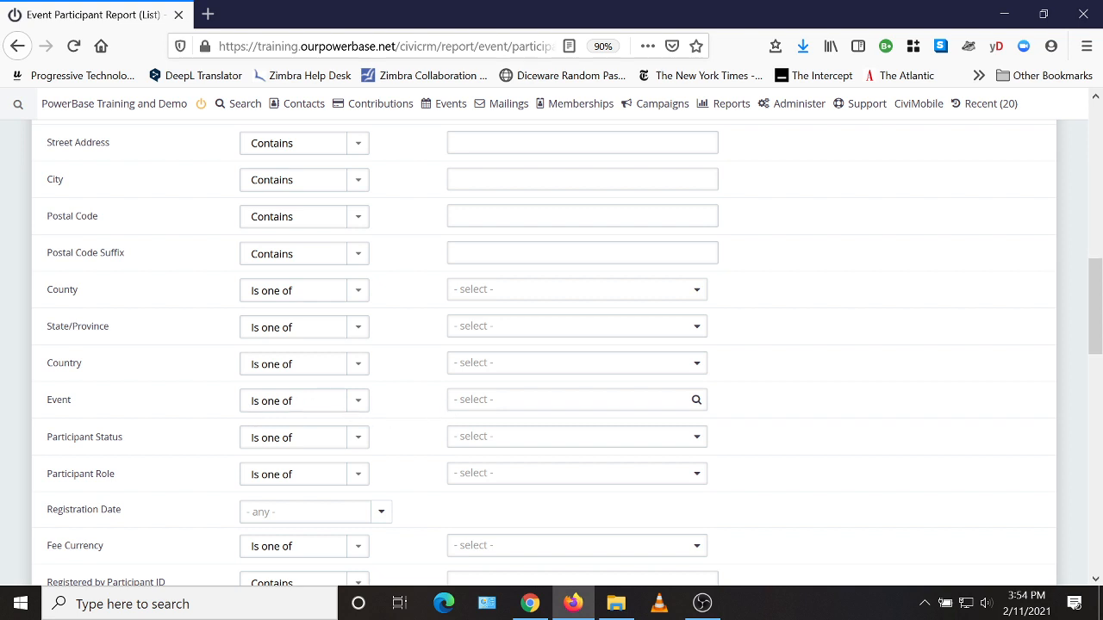
click(489, 404)
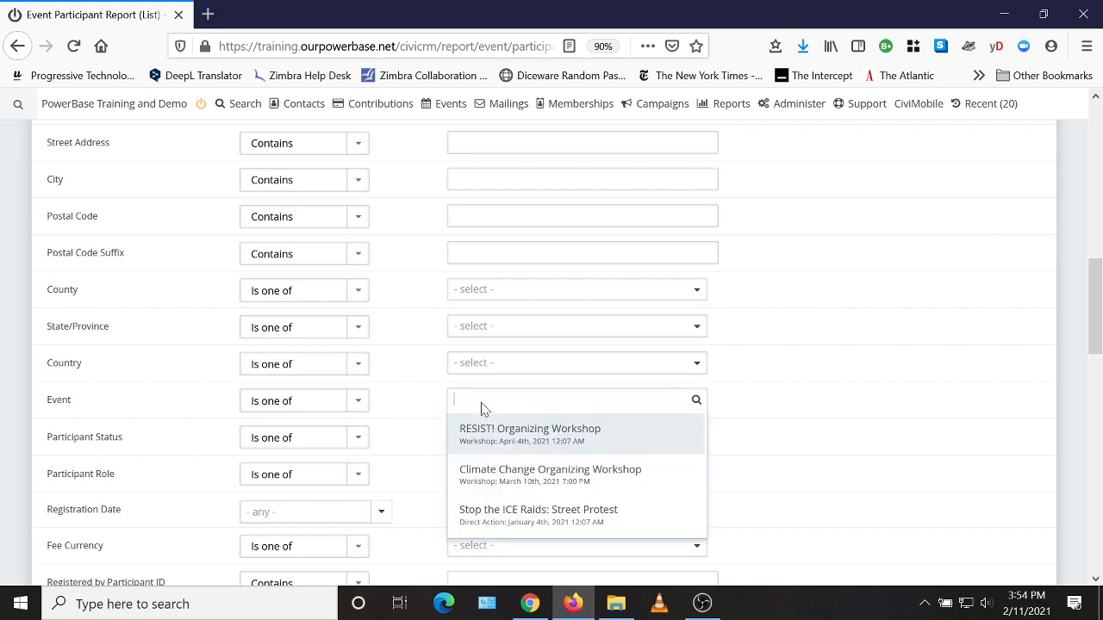
click(539, 478)
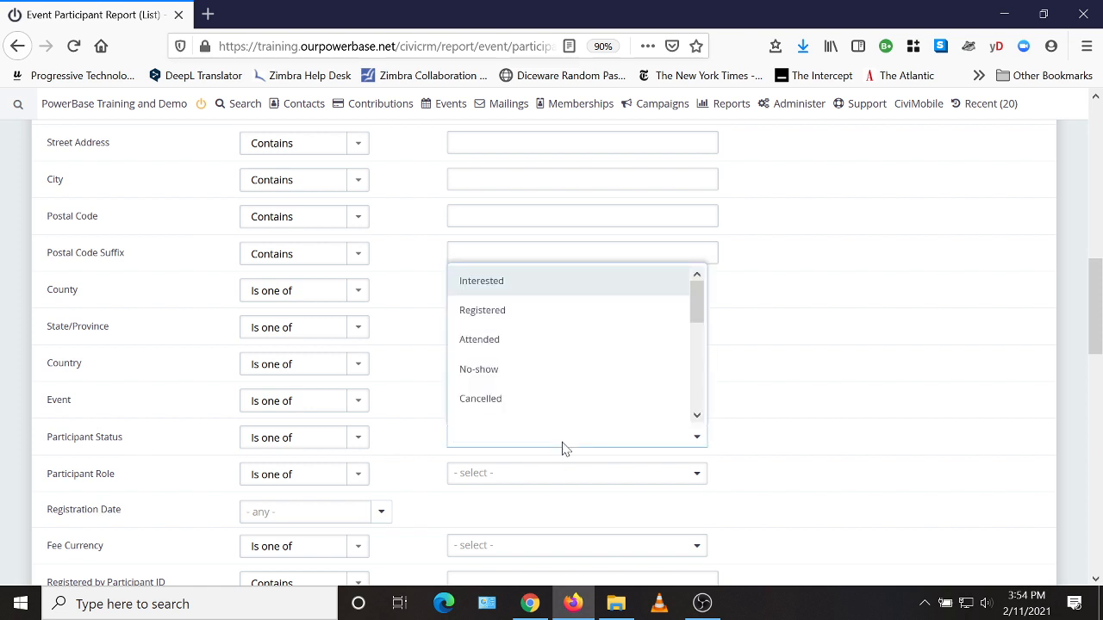
Step: Examine the Participant Status choices and the remaining filters, from registration date through event, payment, tag and group
scroll(507, 308, down, 1)
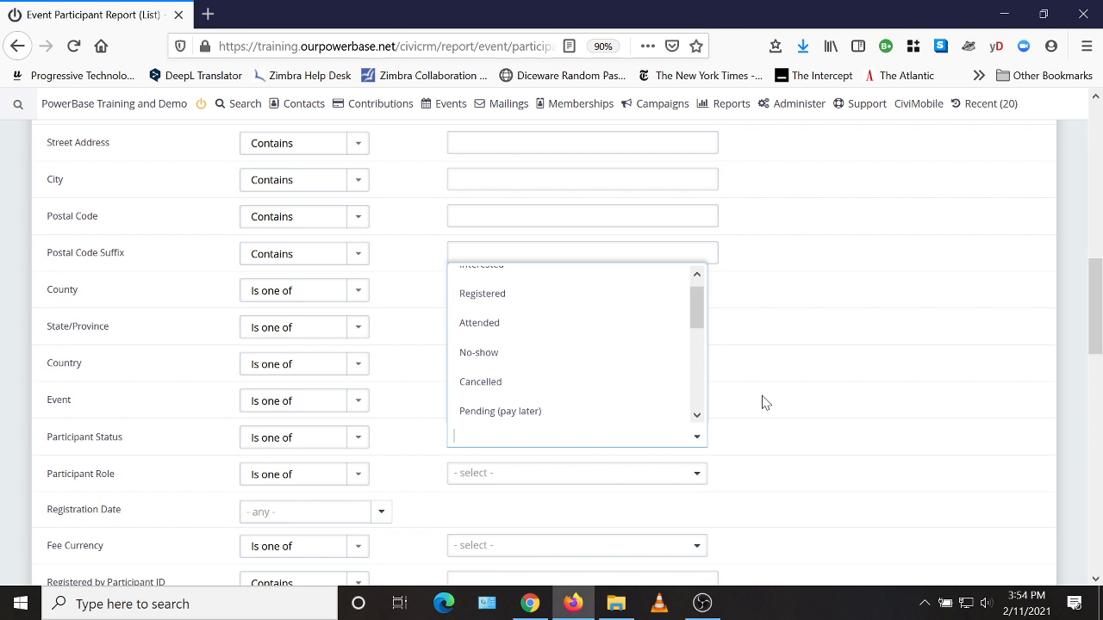
key(Escape)
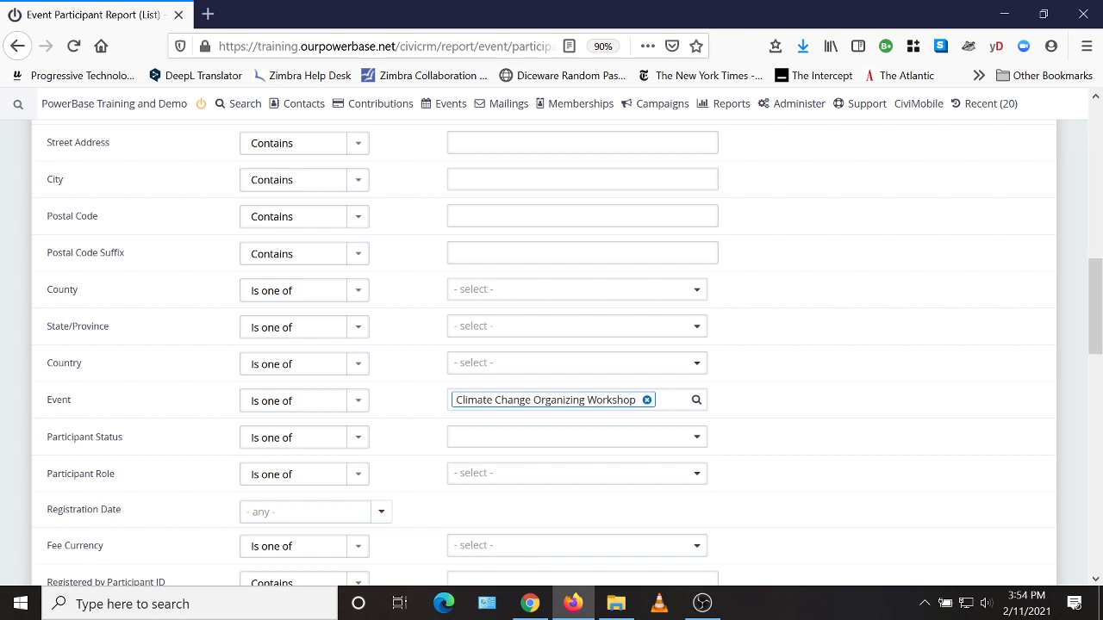
scroll(403, 431, down, 2)
scroll(422, 394, down, 4)
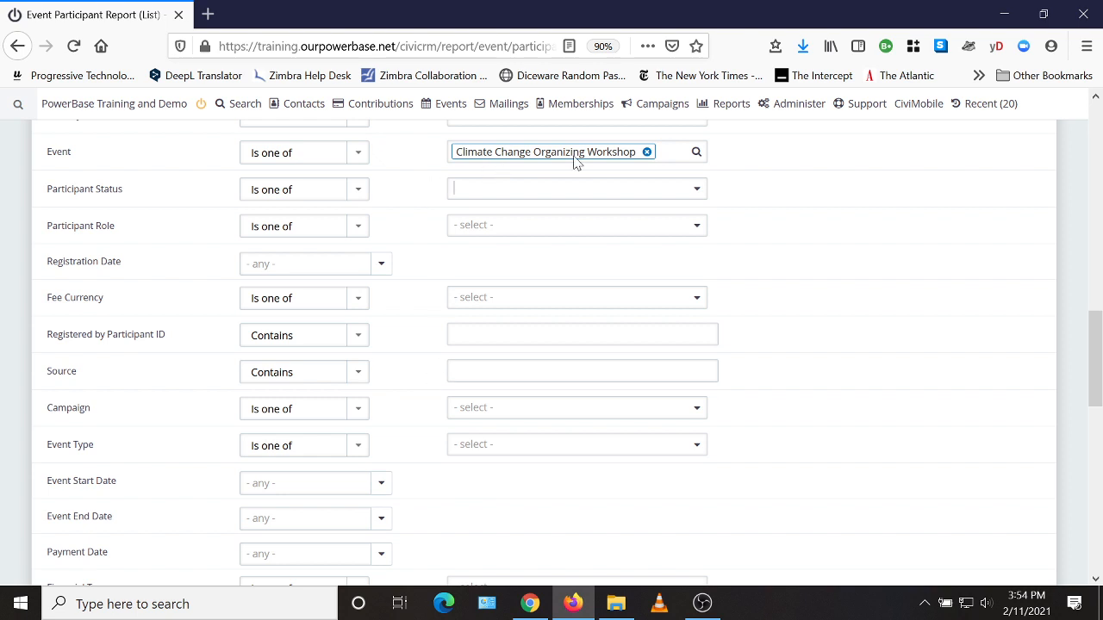
scroll(410, 362, down, 4)
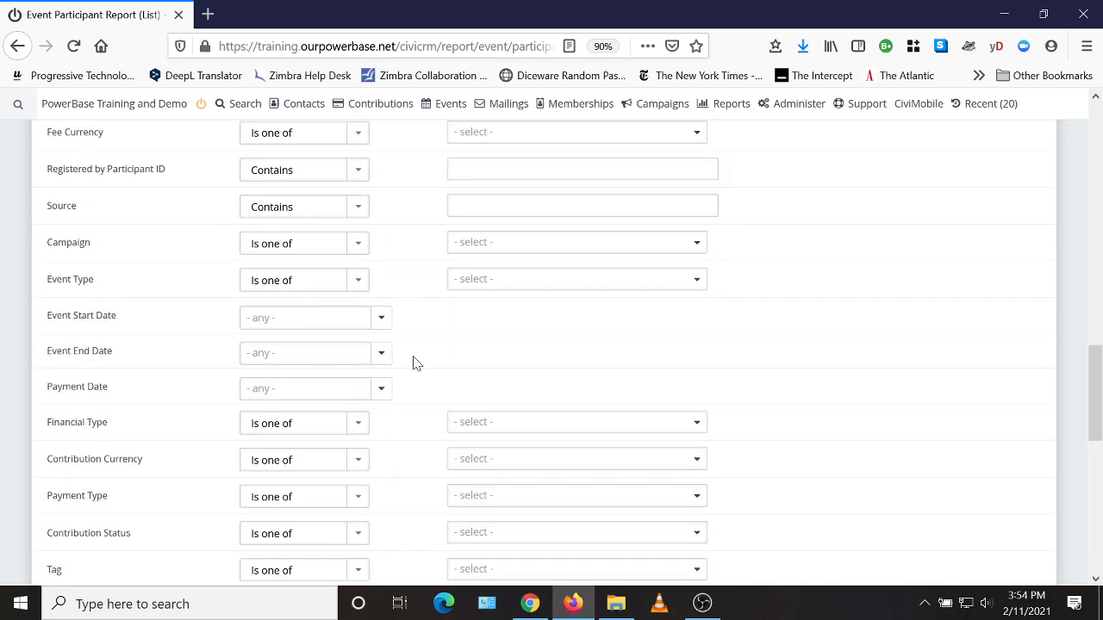
scroll(414, 362, down, 6)
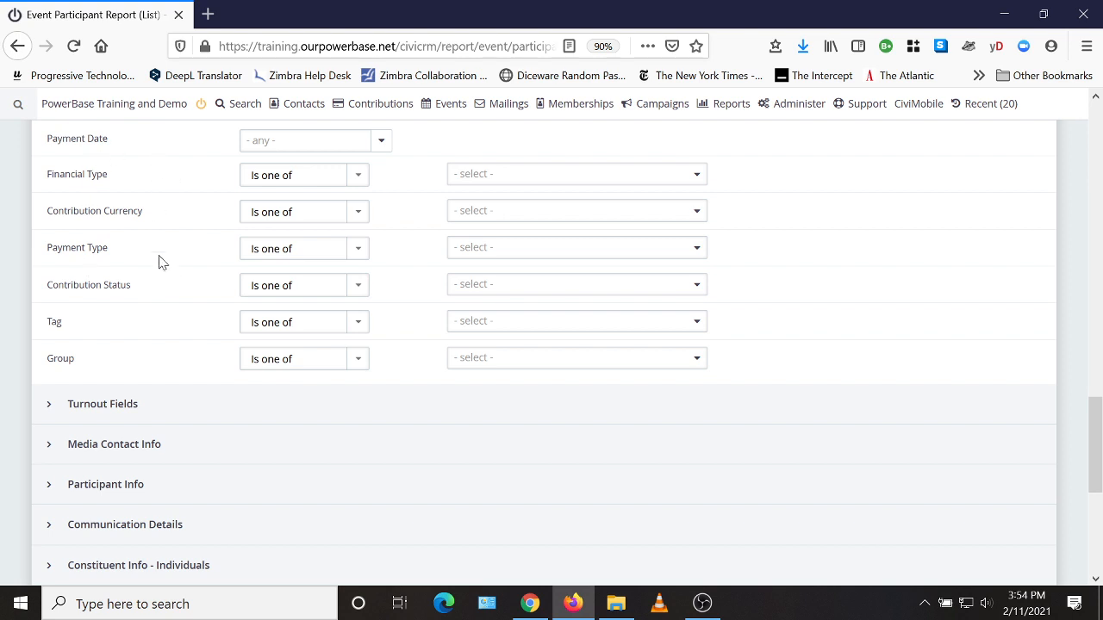
scroll(173, 277, up, 2)
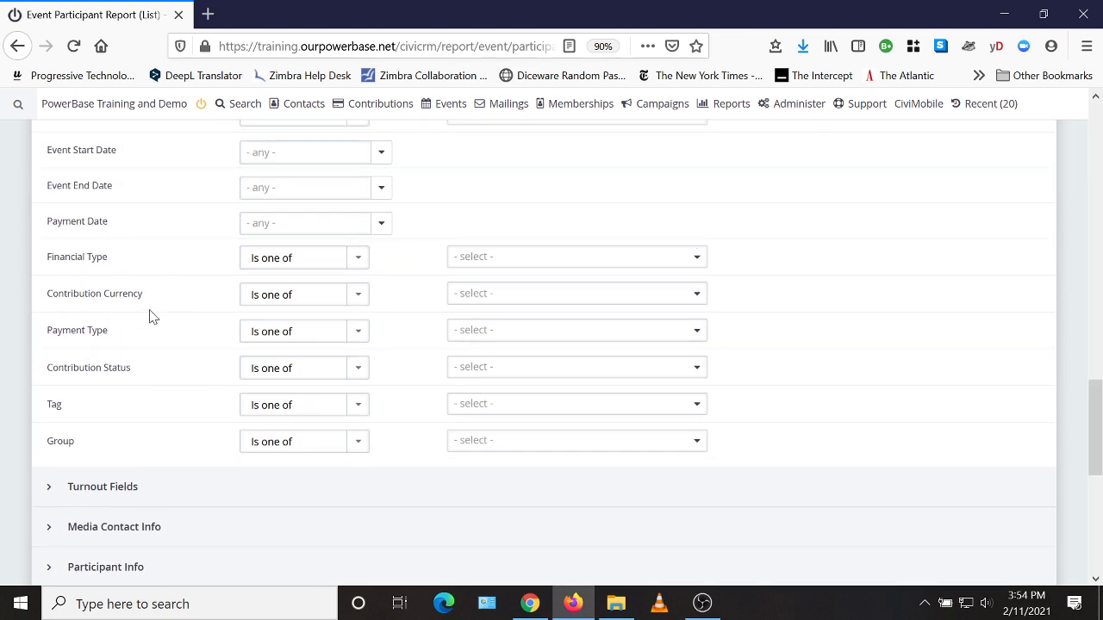
scroll(149, 316, up, 2)
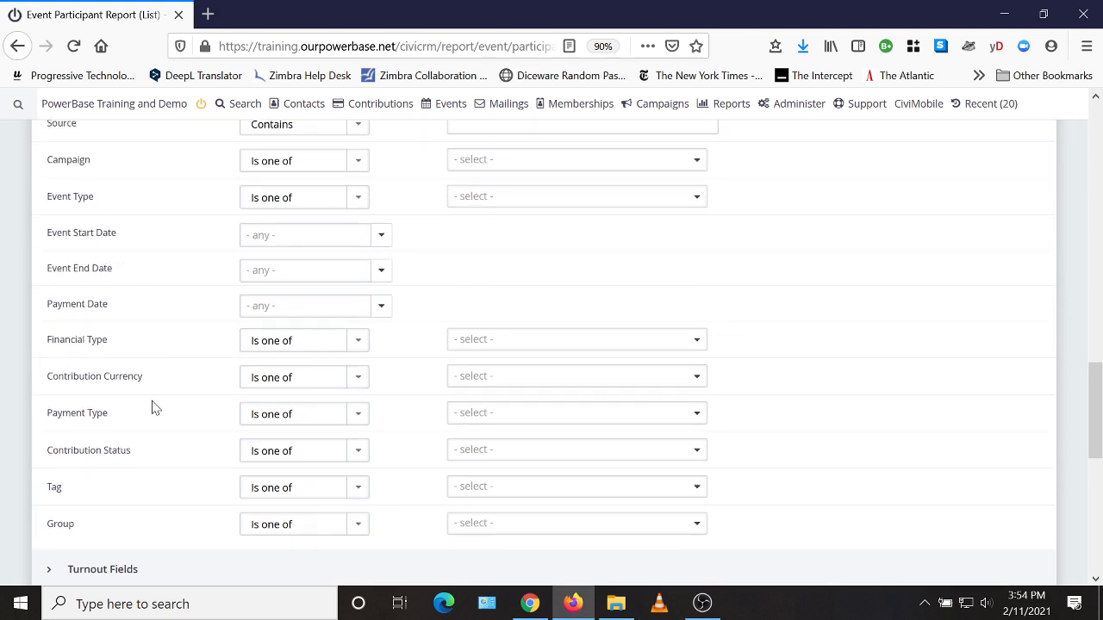
Step: Generate the participant report's results using the chosen columns and event filter
scroll(164, 413, down, 4)
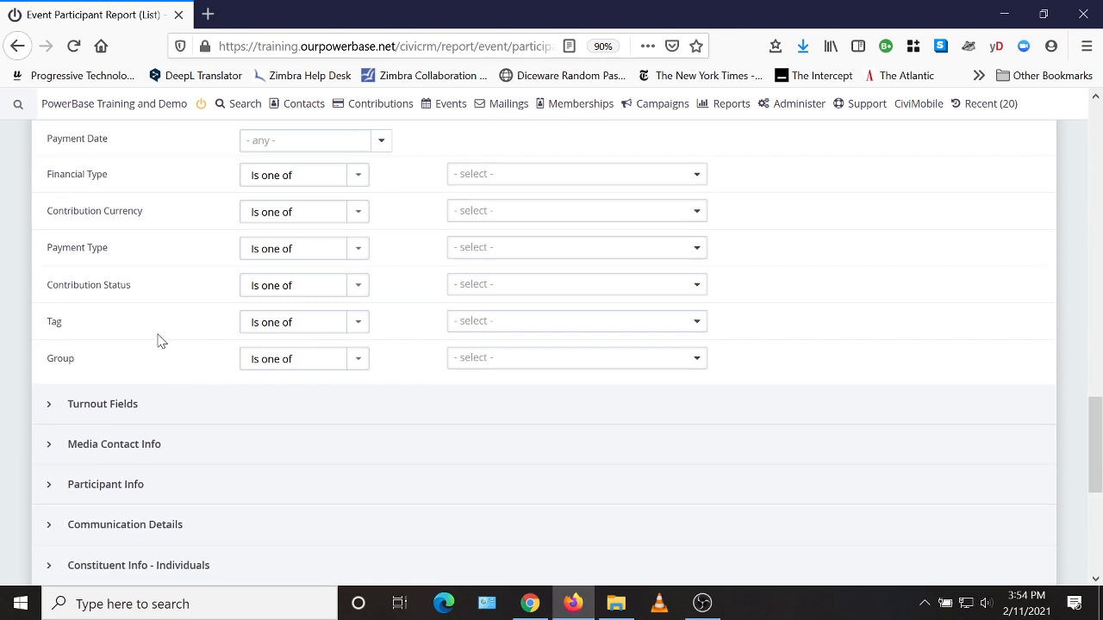
scroll(181, 362, down, 8)
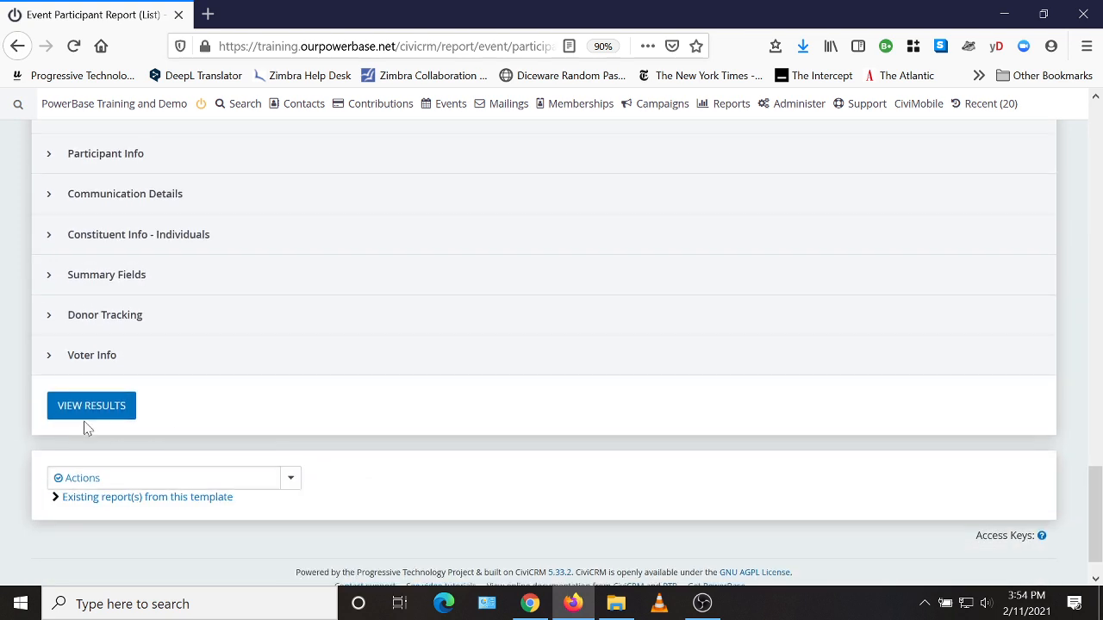
click(90, 417)
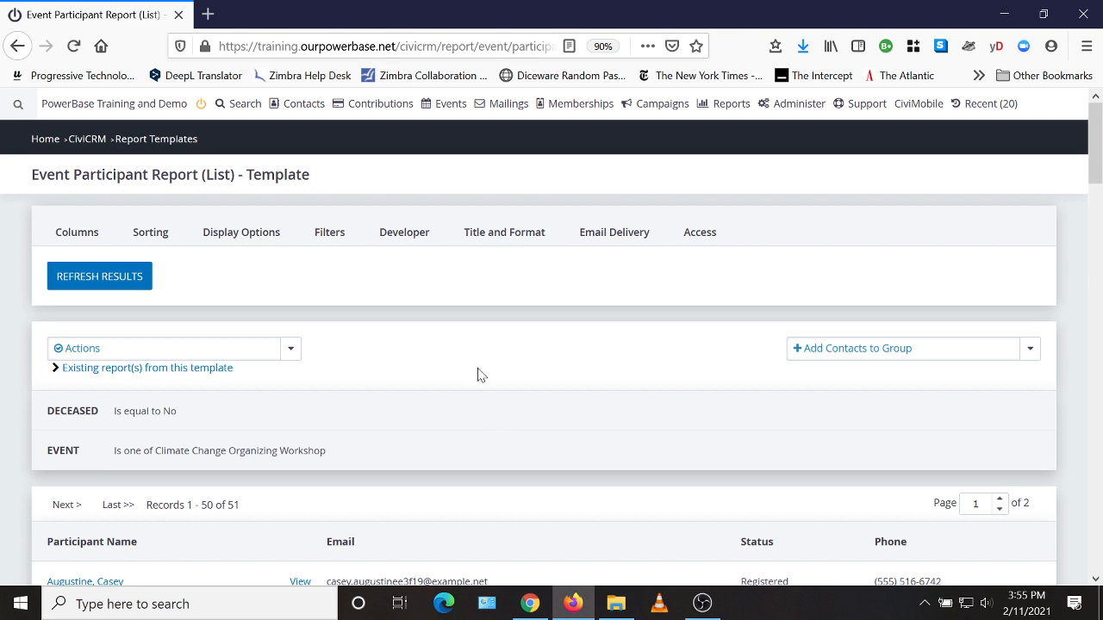
Step: Review the report's title, applied event filter, record count and participant rows with their email, status and phone columns
scroll(494, 337, down, 2)
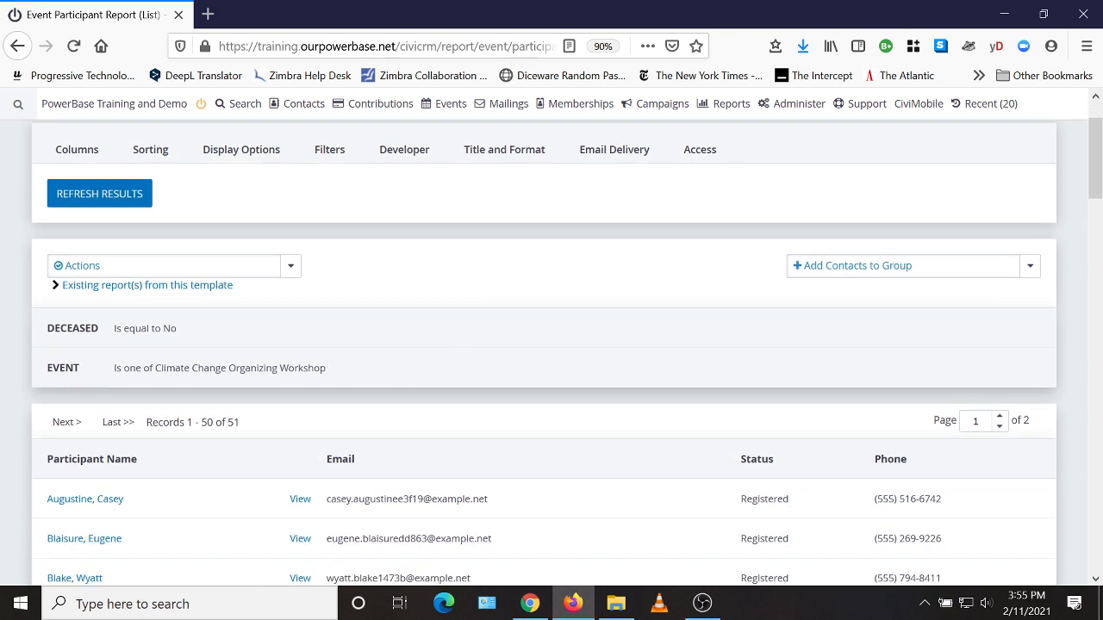
drag(328, 368, 108, 372)
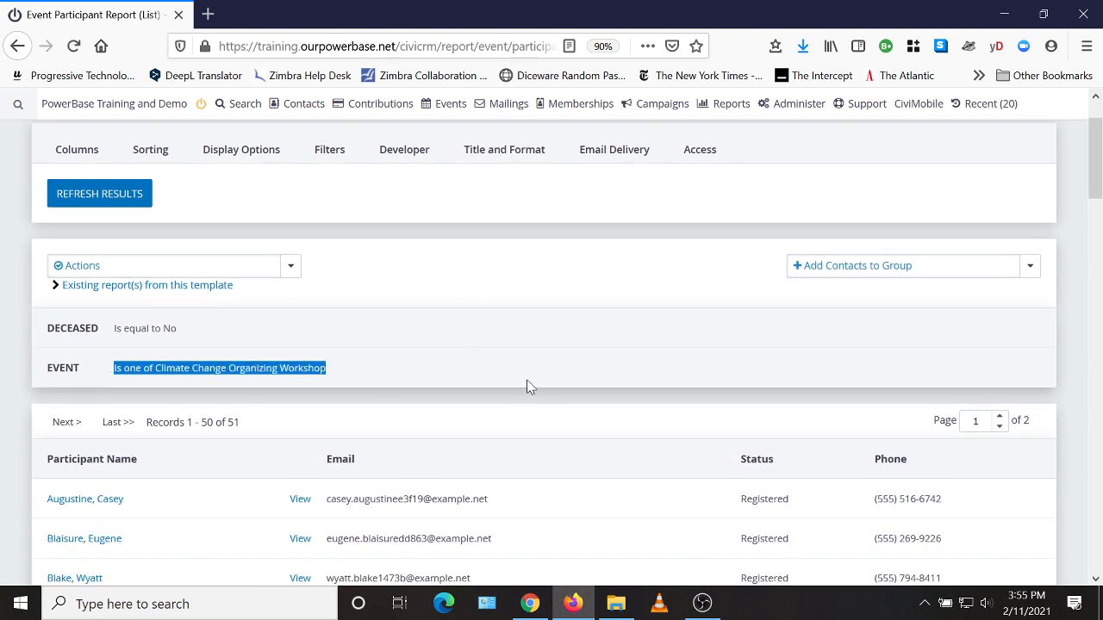
scroll(502, 362, down, 2)
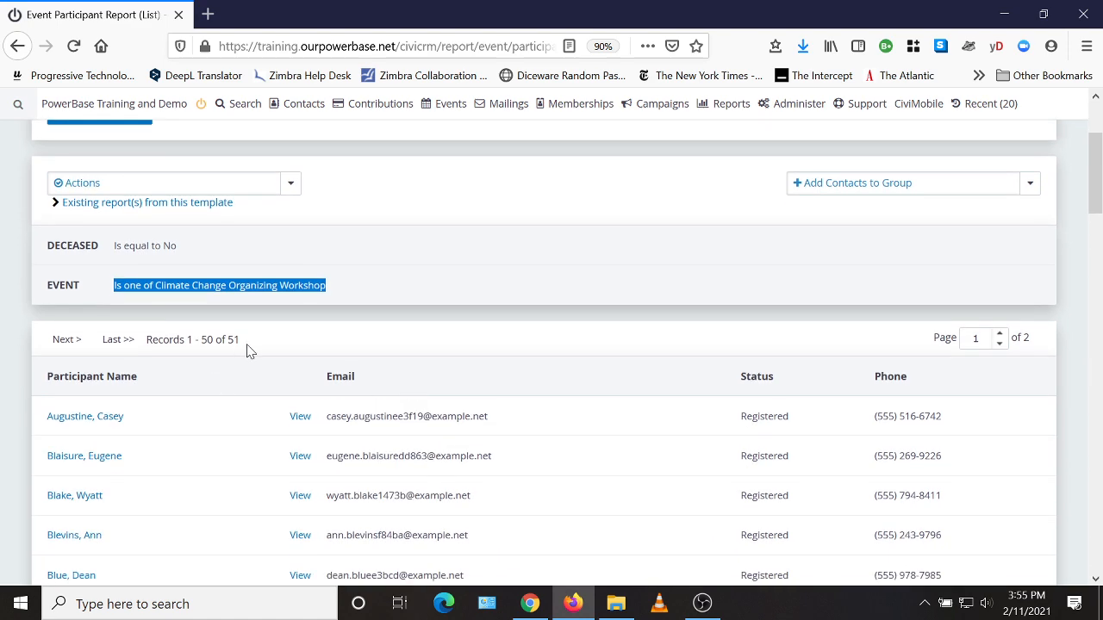
scroll(190, 463, down, 2)
scroll(190, 460, down, 8)
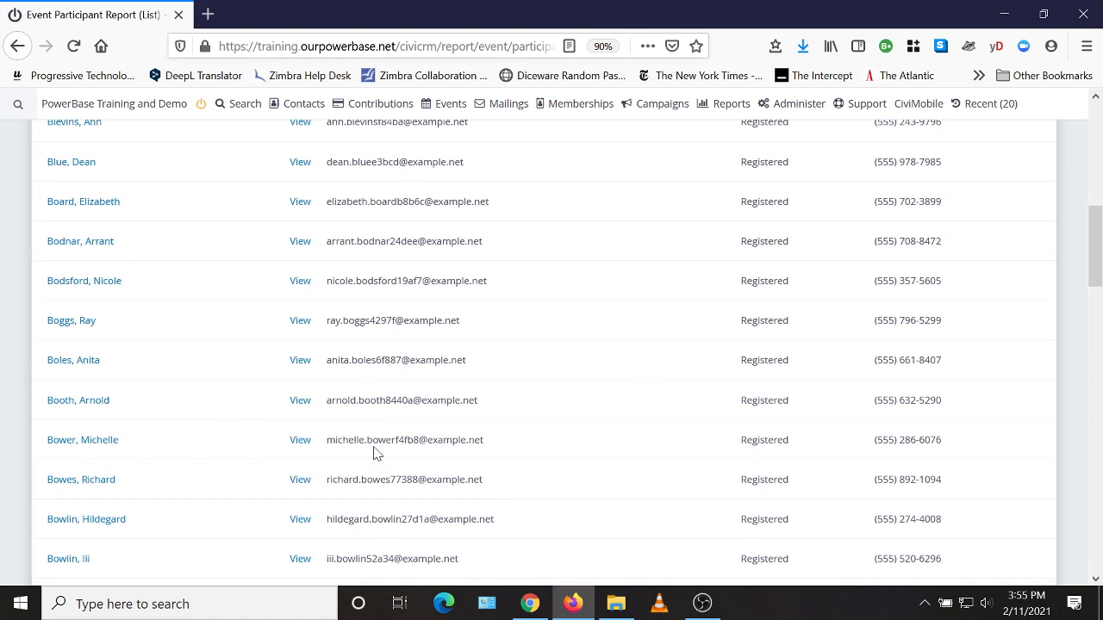
scroll(546, 517, up, 9)
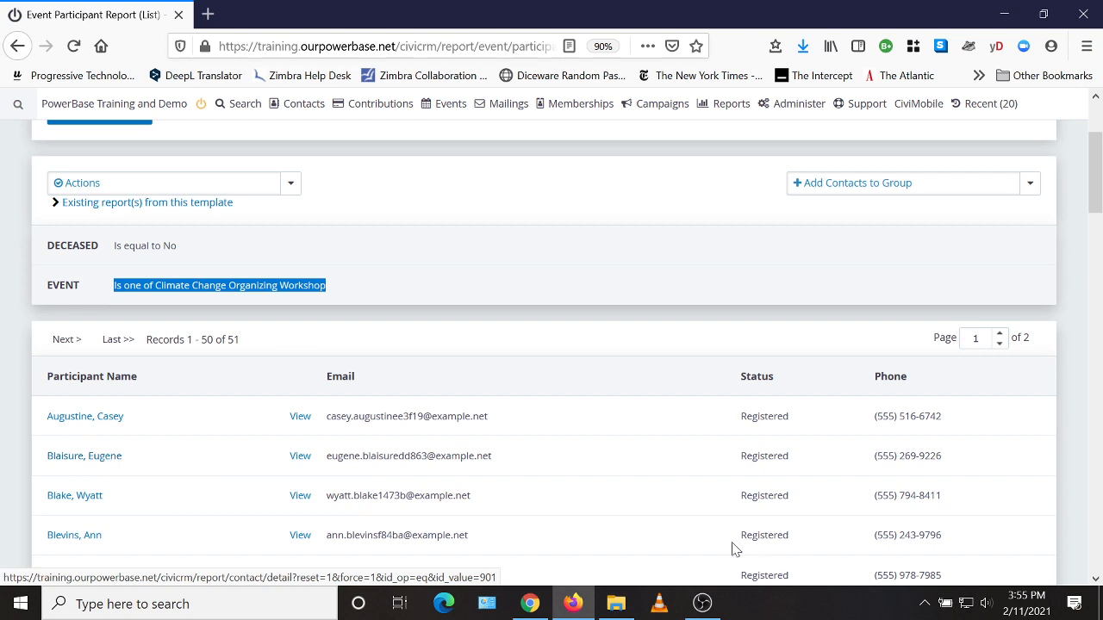
scroll(672, 552, up, 3)
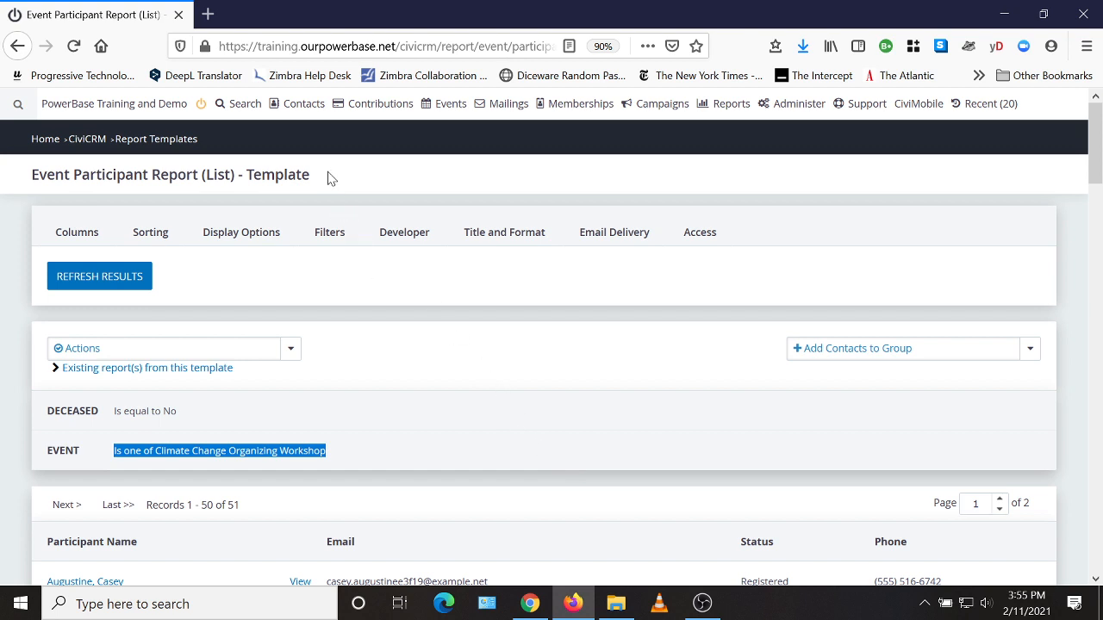
drag(334, 177, 22, 179)
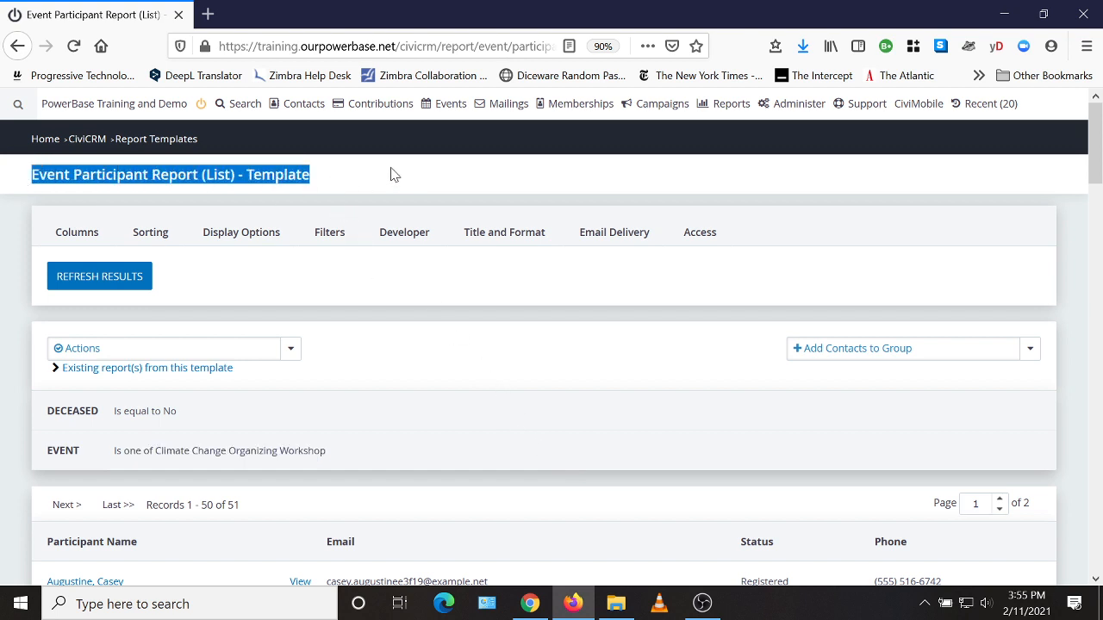
click(480, 370)
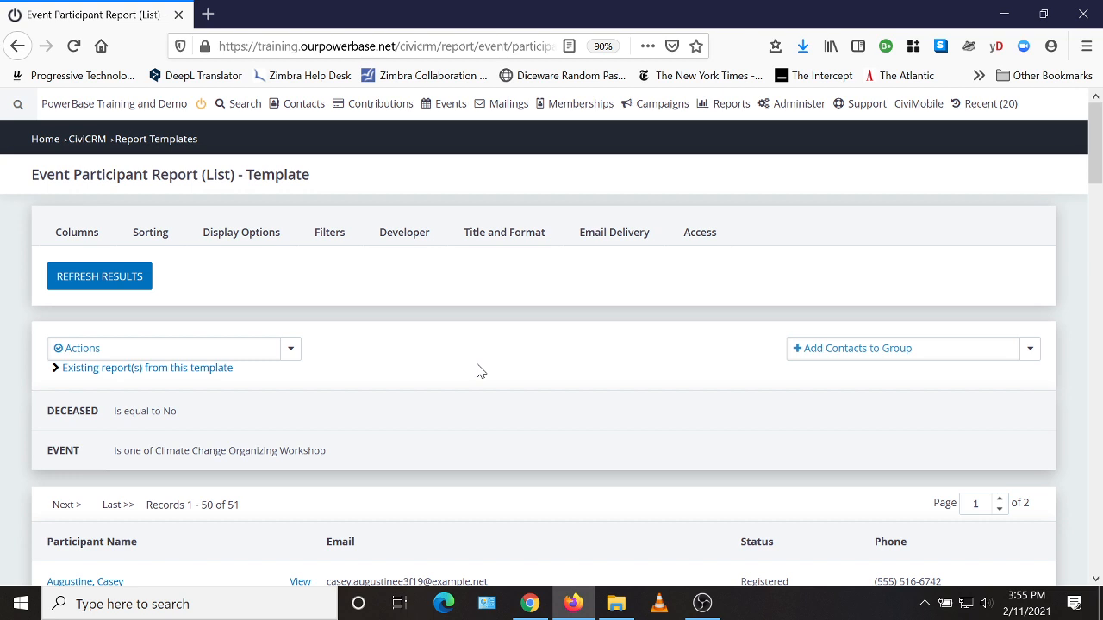
Step: Create a saved report from this template titled Climate Change Organing Workshop Registrants, keeping the default description
click(102, 354)
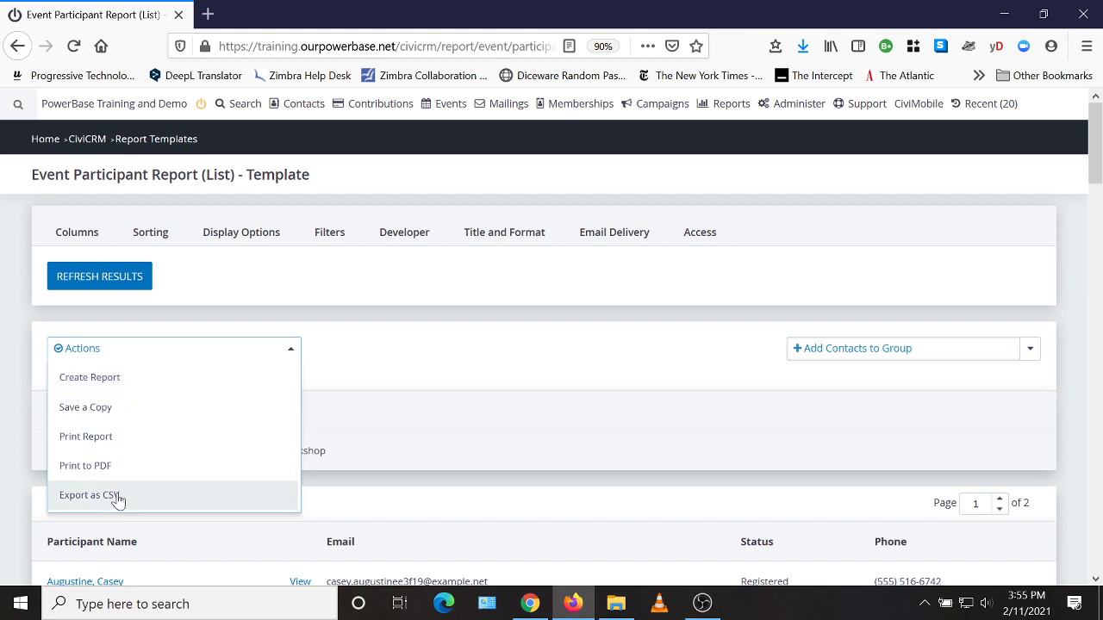
click(86, 385)
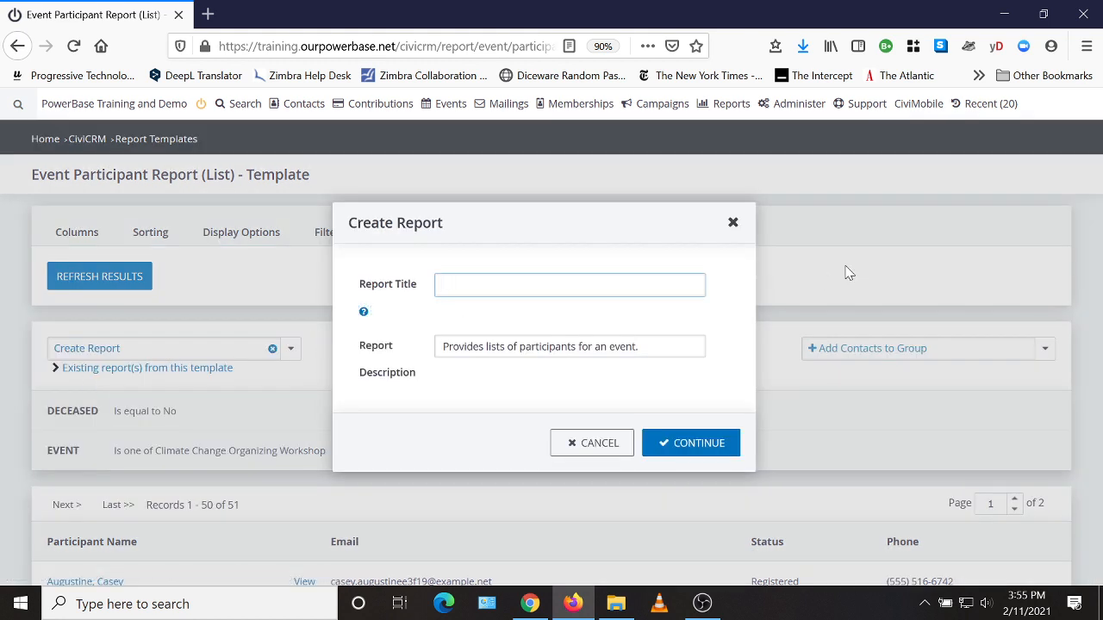
text(Climate Change ORganing)
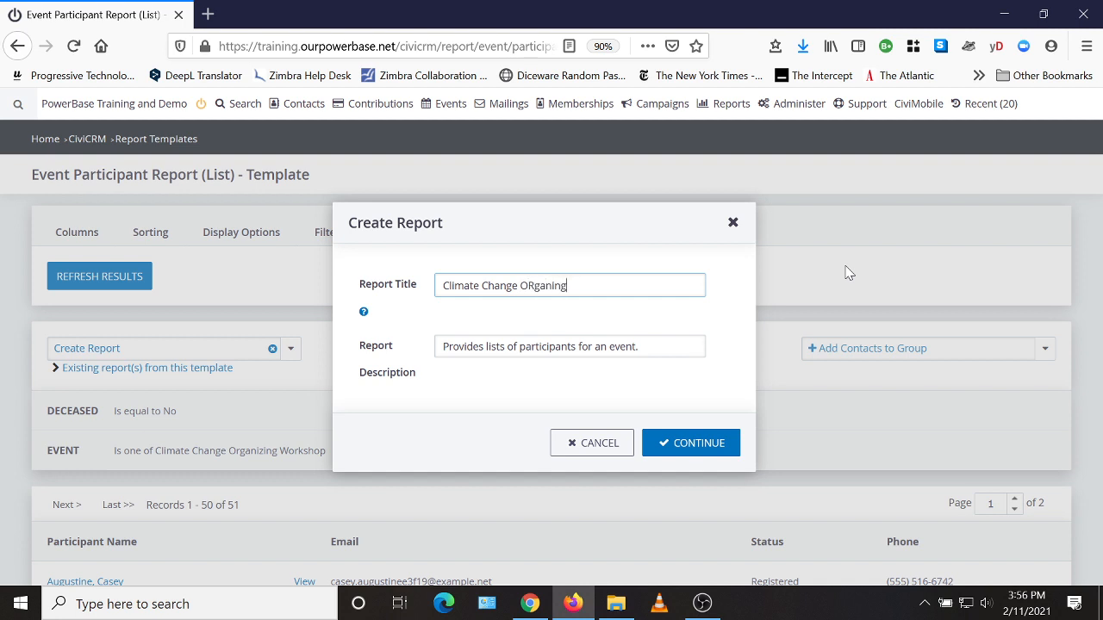
text( Workshop Registrants)
key(BackSpace)
text(r)
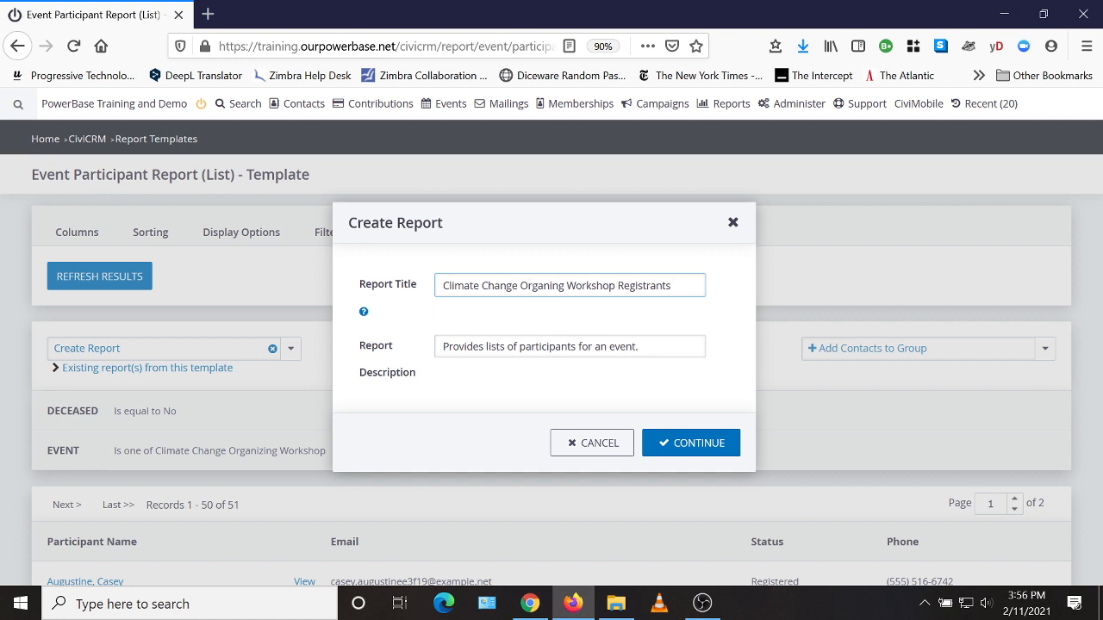
click(698, 451)
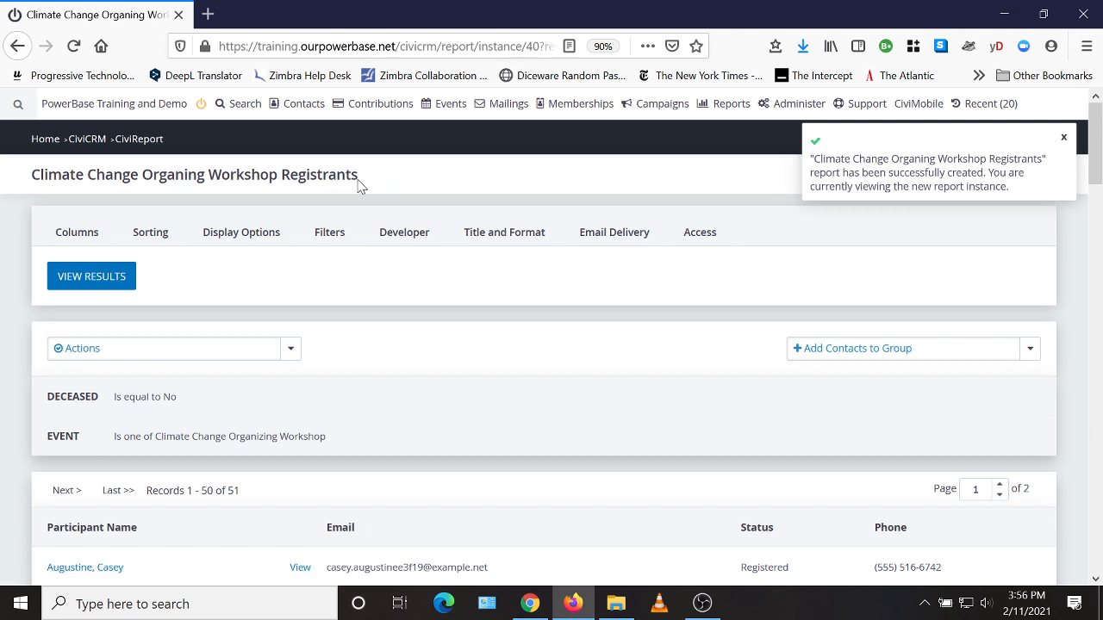
Step: Check the newly created report's title and contents
drag(357, 184, 31, 177)
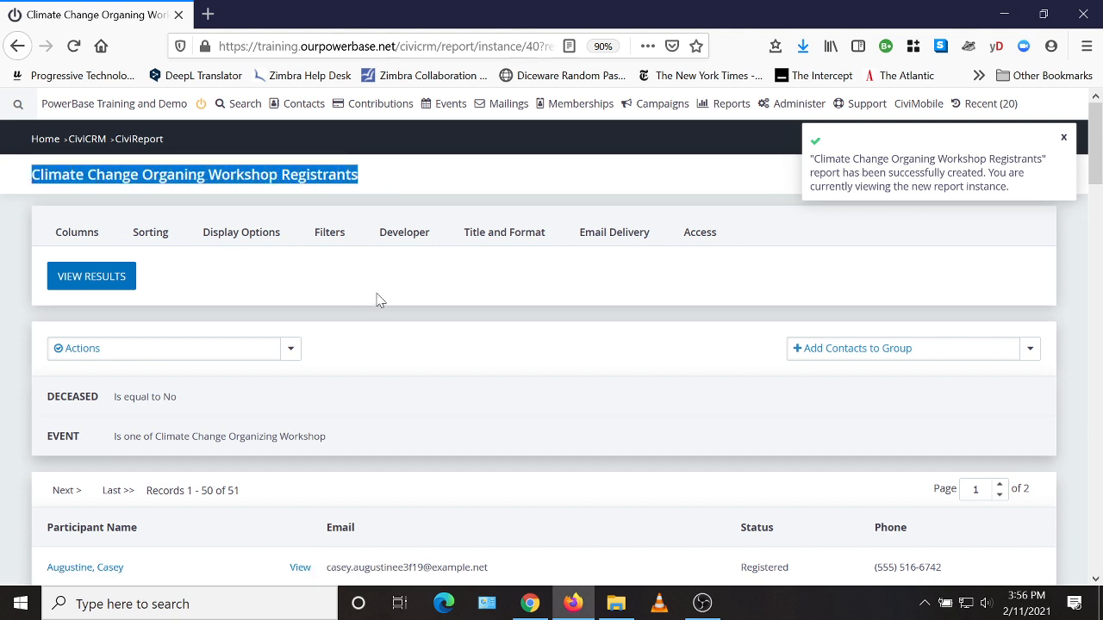
scroll(465, 379, down, 4)
scroll(584, 420, up, 4)
Step: Open the Climate Change Organing Workshop Registrants report from the list of event reports and review its participants
mouse_move(727, 105)
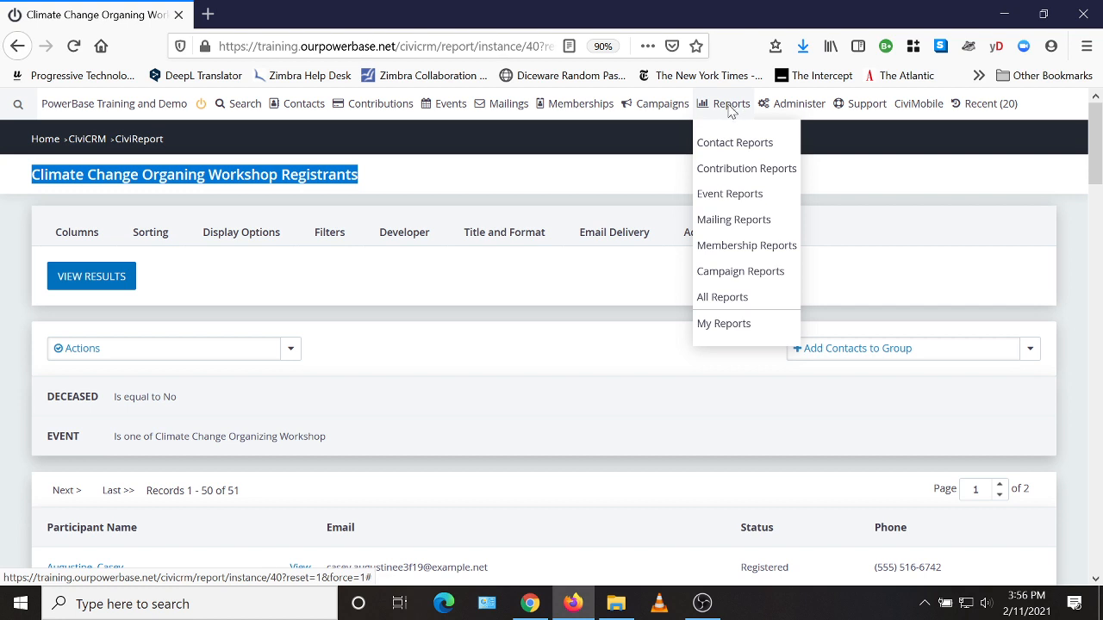
click(729, 197)
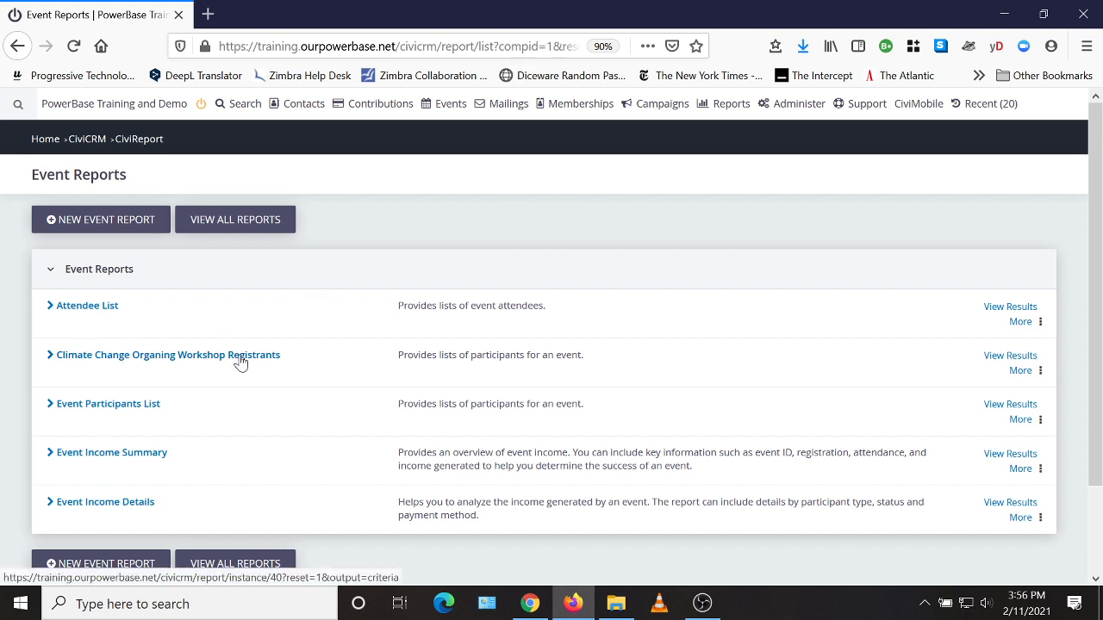
click(1009, 356)
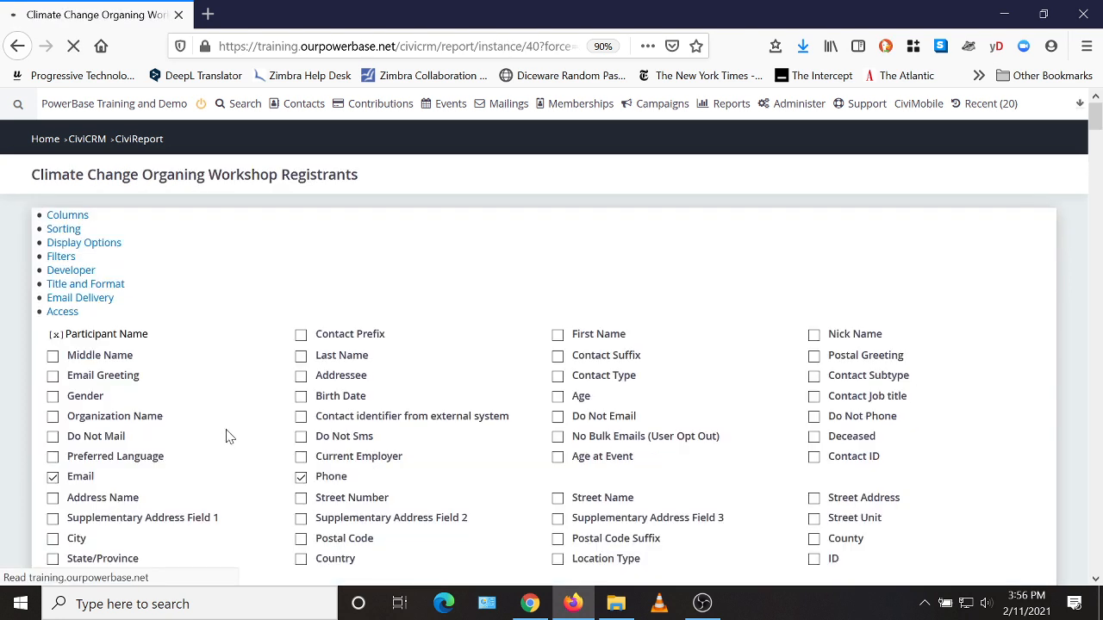
scroll(412, 366, down, 3)
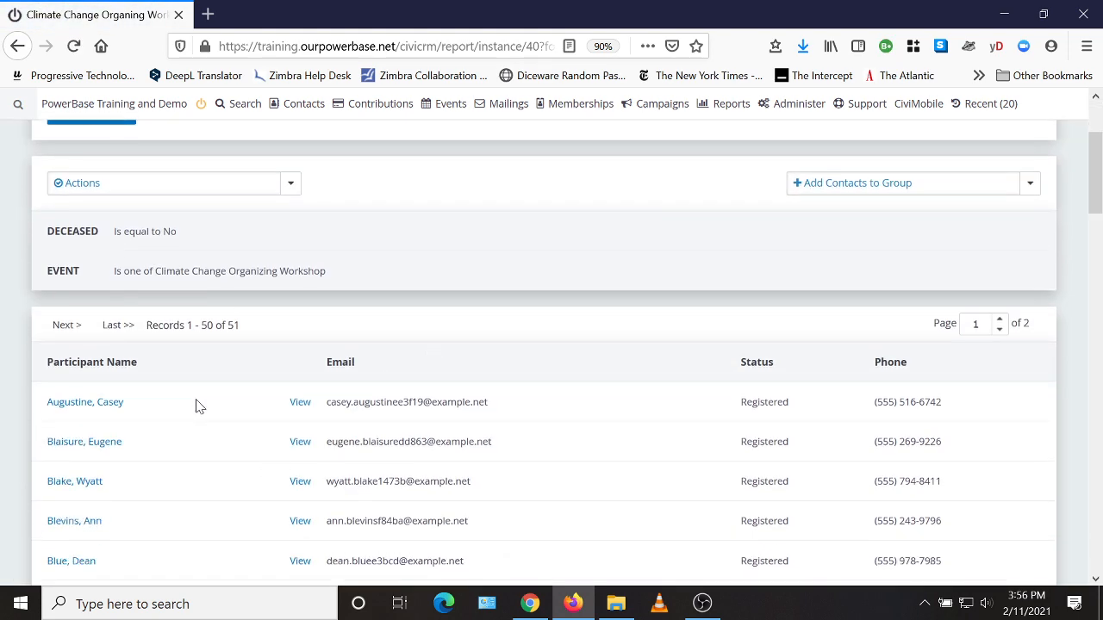
scroll(505, 521, down, 3)
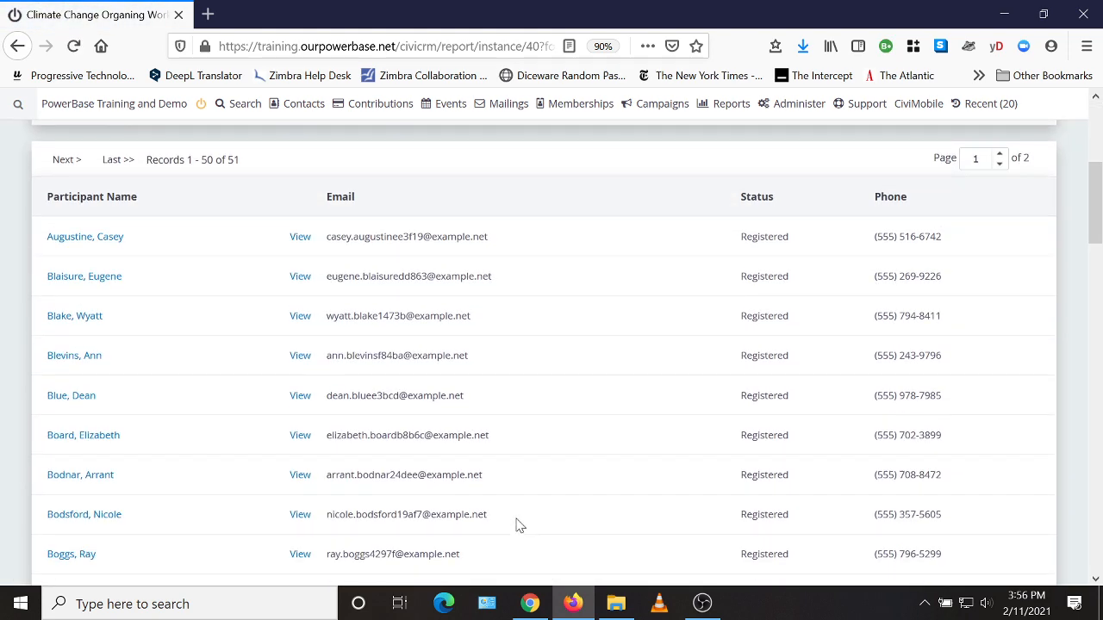
scroll(517, 524, up, 6)
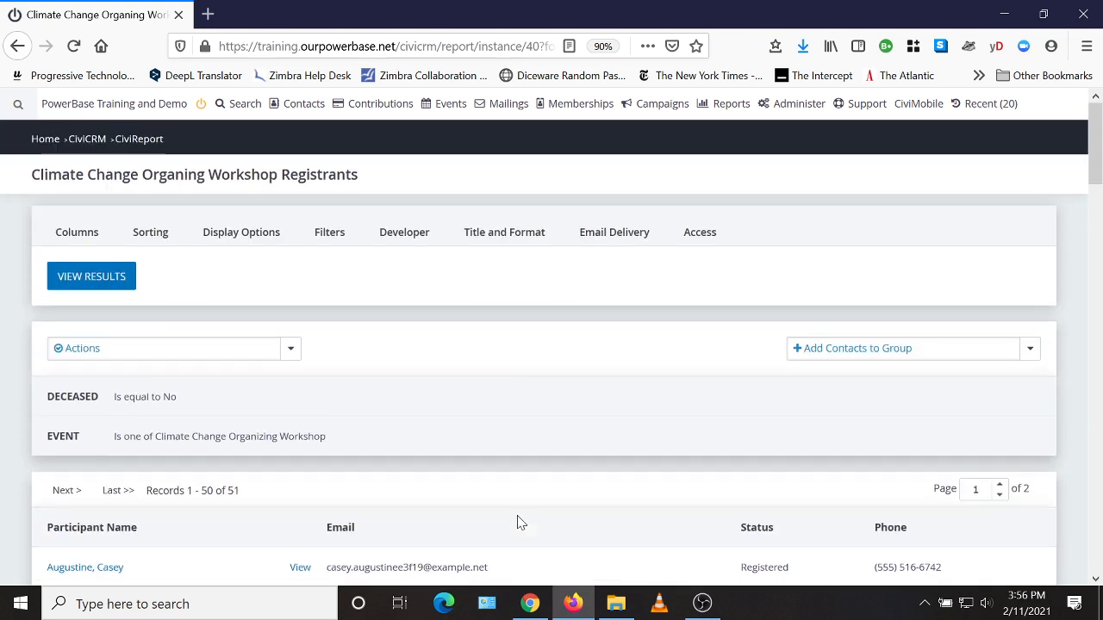